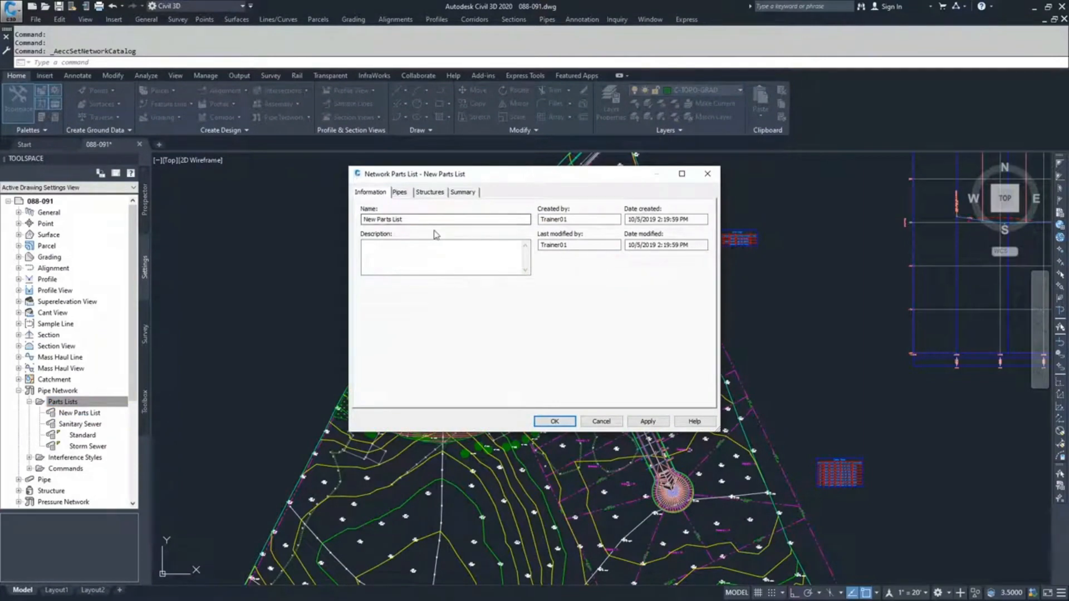
Examine the new parts list's pipes and its summary information
left_click(402, 194)
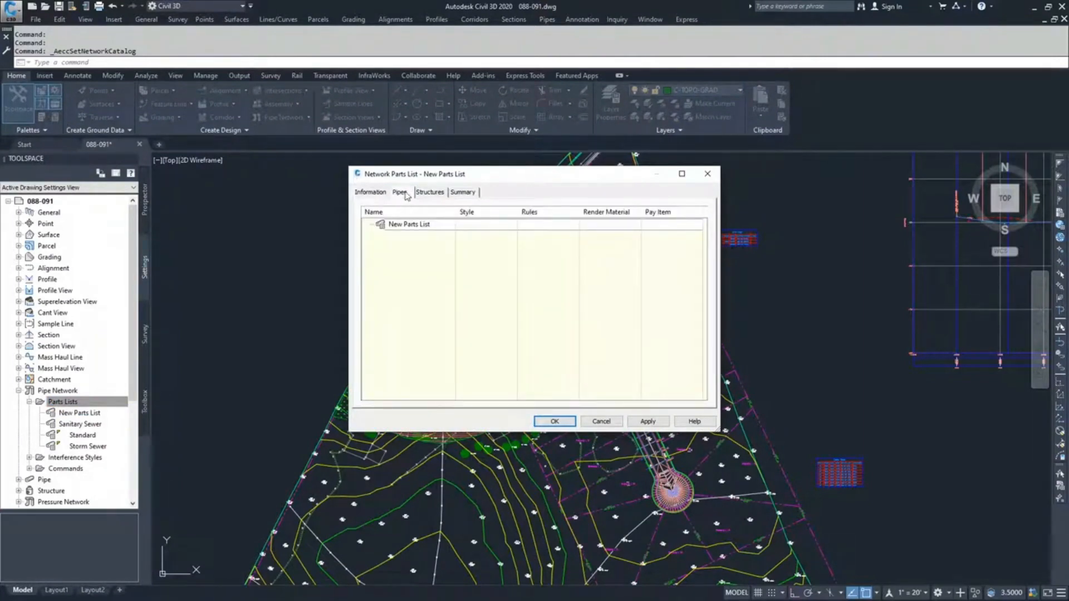
left_click(469, 196)
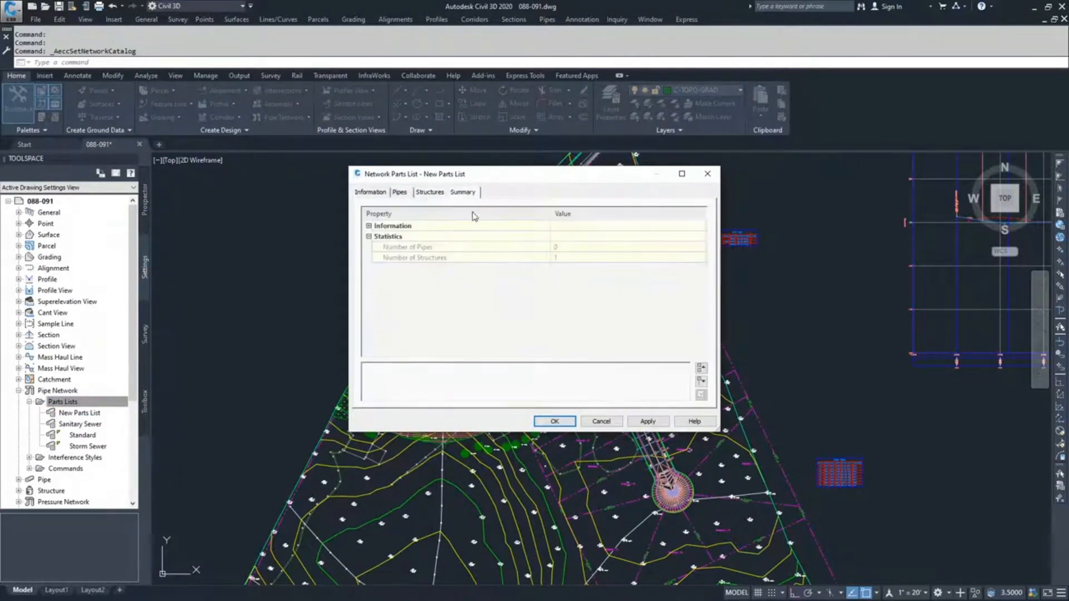
left_click(369, 226)
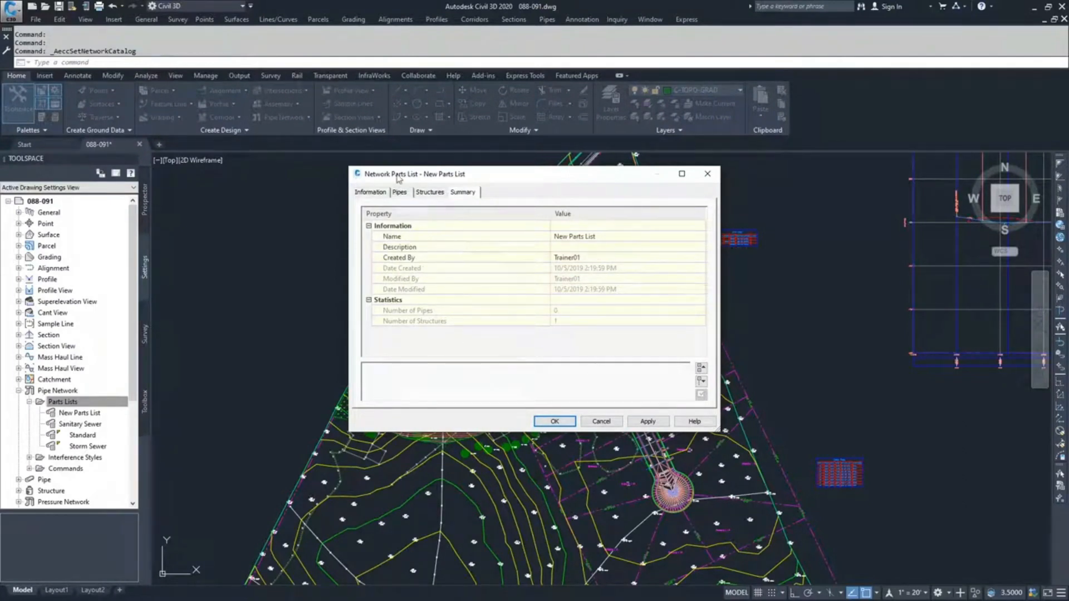
Add the Corrugated Metal Pipe, Corrugated HDPE Pipe, Concrete Egg-Shaped Culvert and Concrete Horizontal Elliptical Arch Pipe families to the new parts list's pipes
left_click(399, 193)
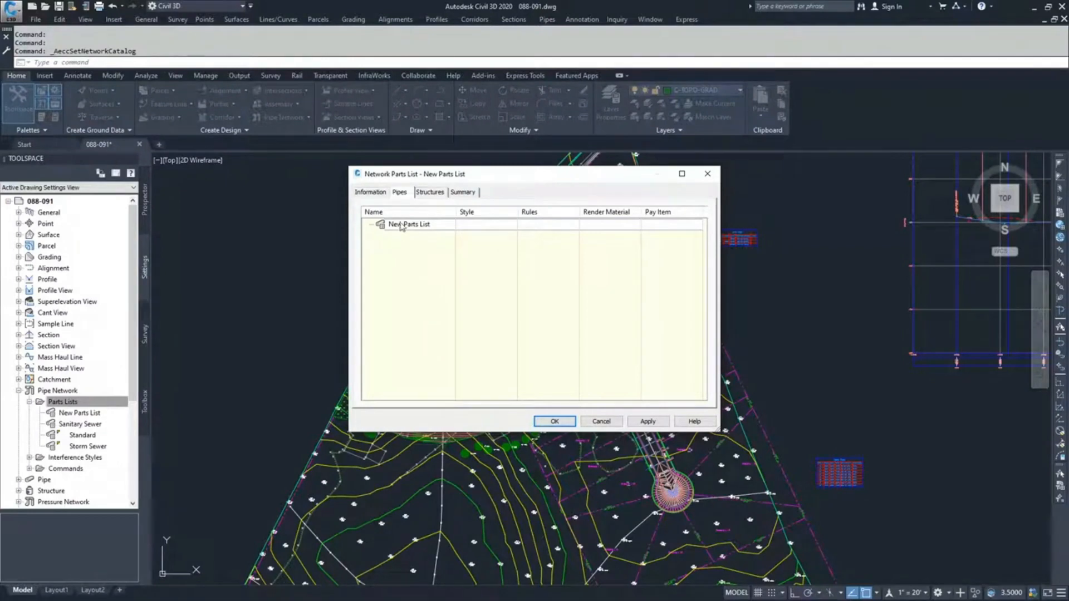
right_click(400, 226)
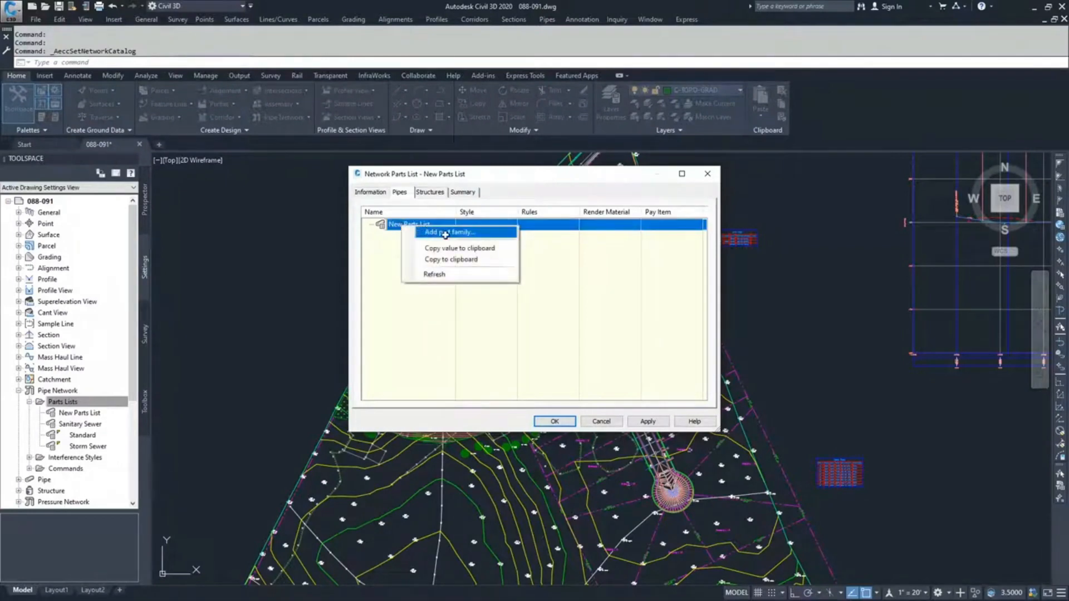
left_click(445, 232)
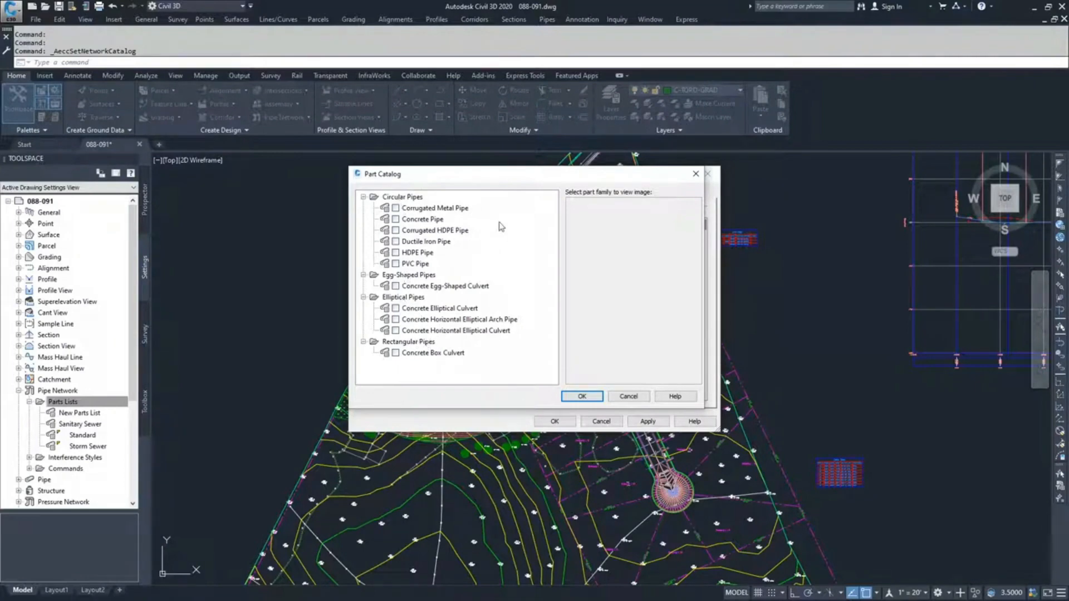
left_click(396, 242)
left_click(396, 208)
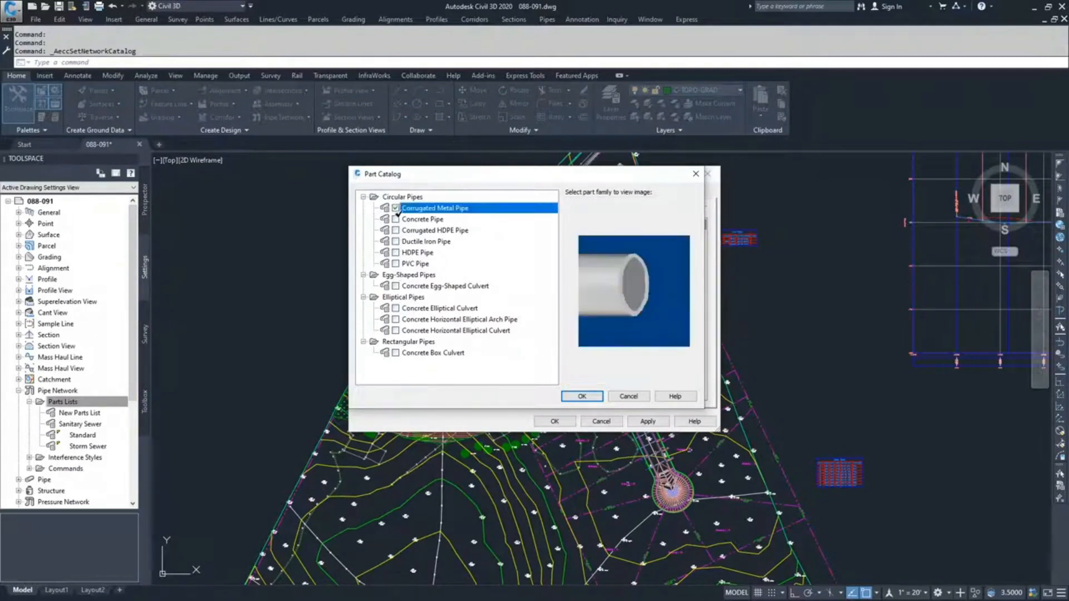
left_click(396, 230)
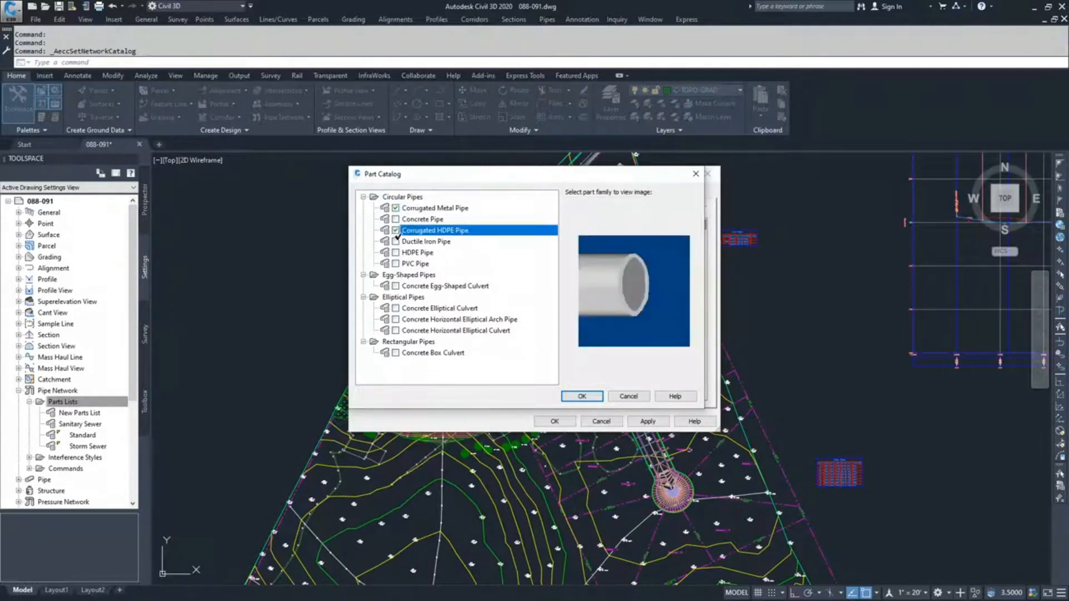
left_click(396, 285)
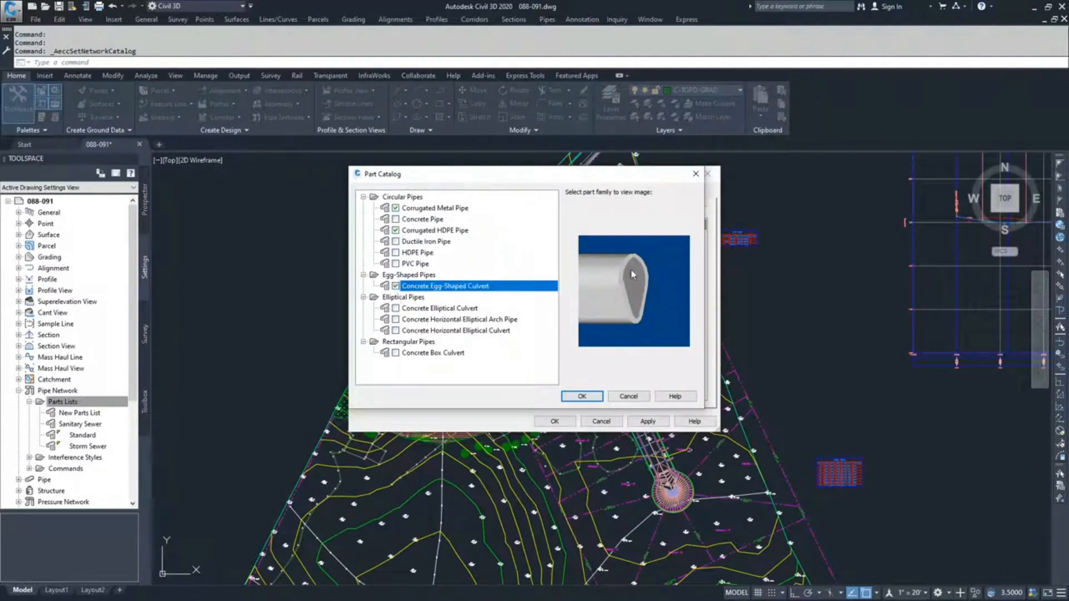
left_click(396, 319)
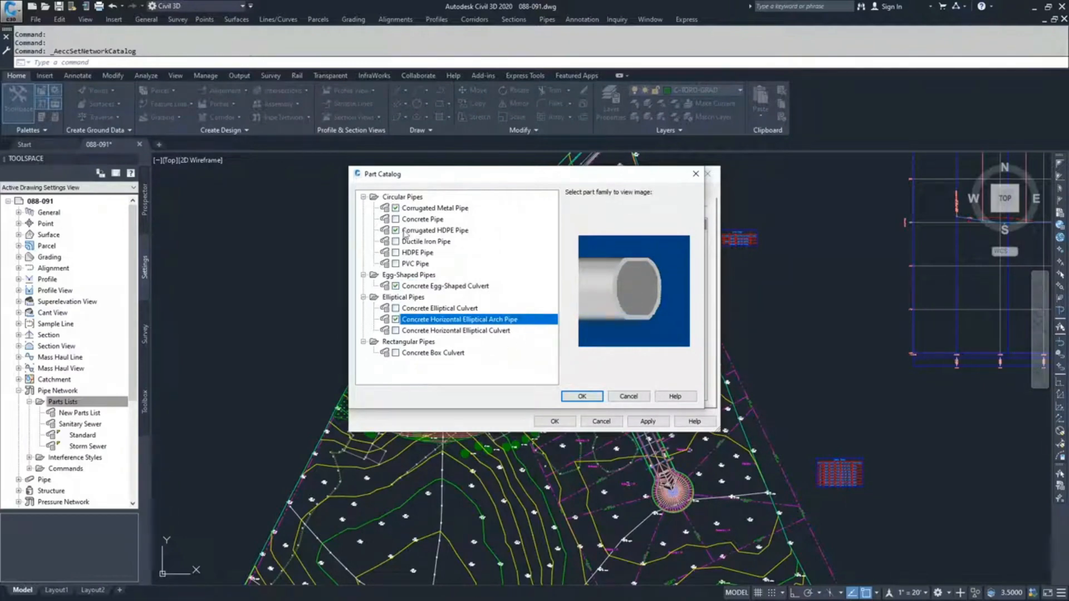
left_click(582, 397)
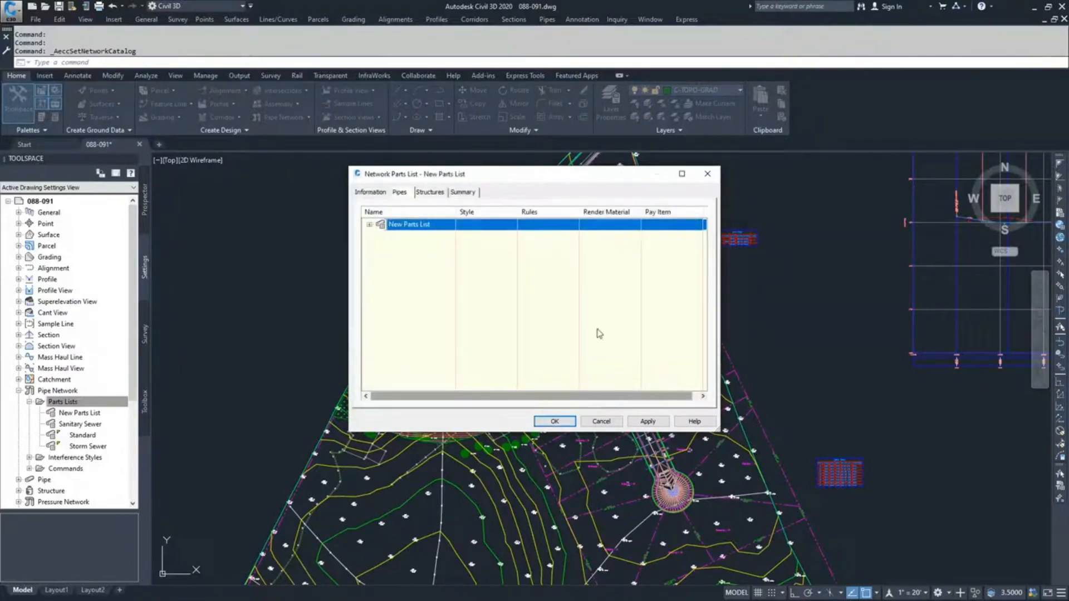
left_click(369, 225)
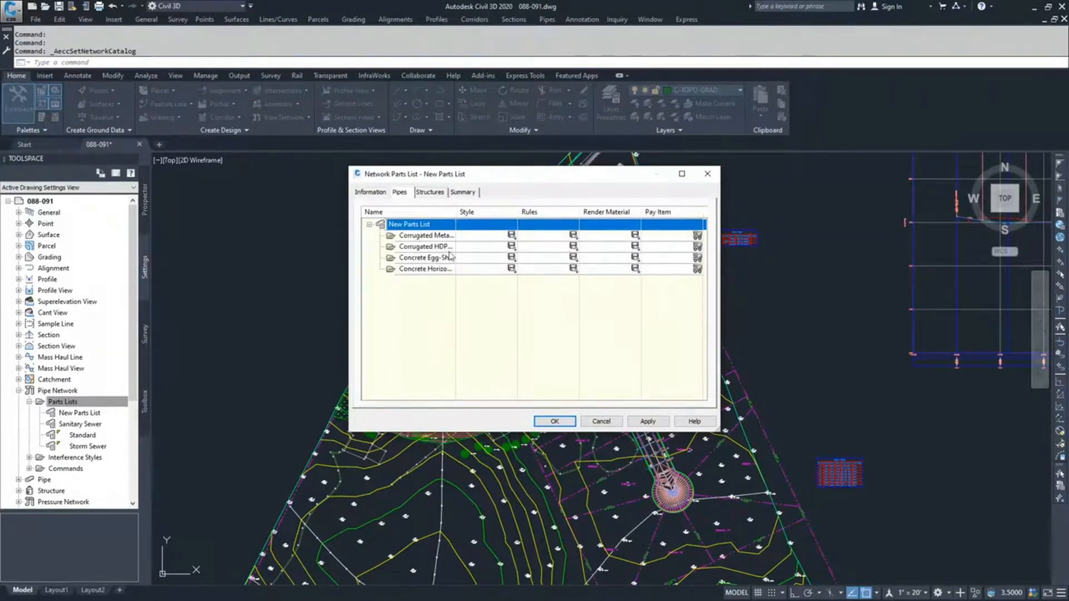
left_click_drag(455, 215, 487, 215)
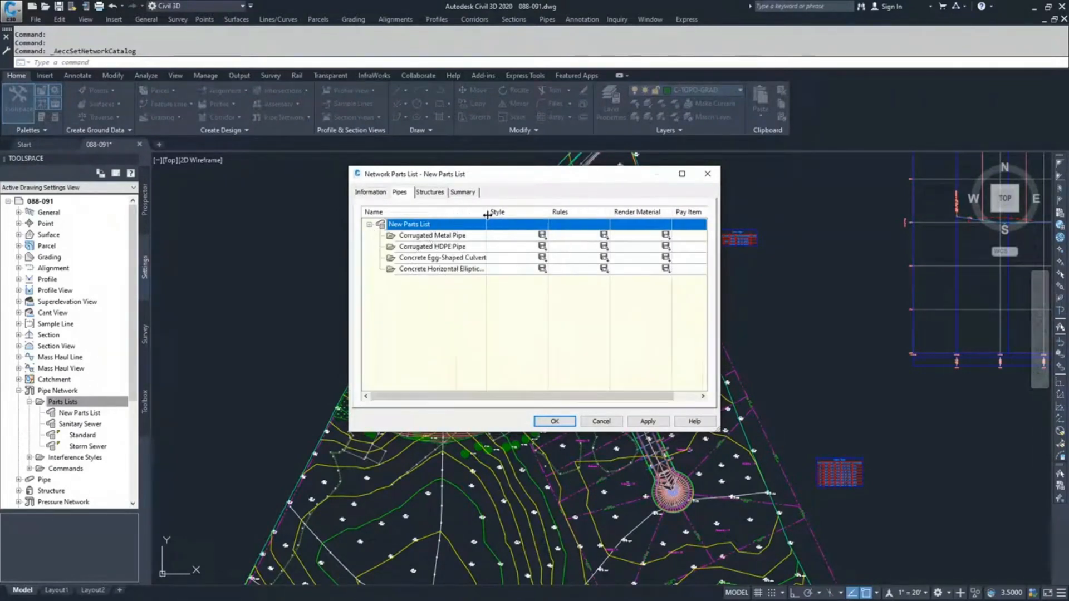
Add a part size with a 48-inch inner pipe diameter to the Corrugated HDPE Pipe family
left_click(439, 251)
right_click(438, 251)
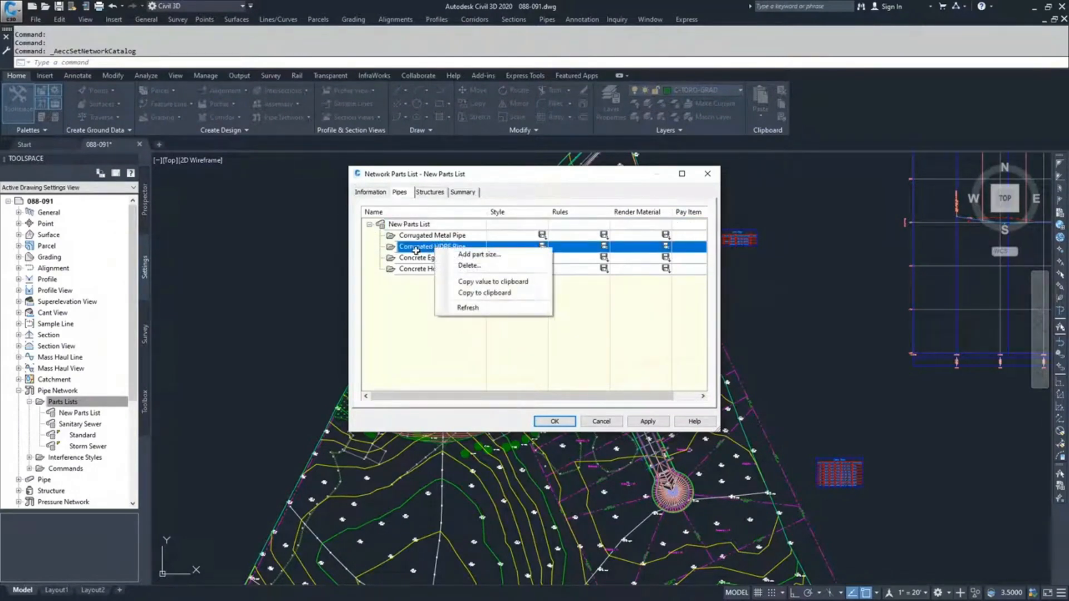
left_click(480, 255)
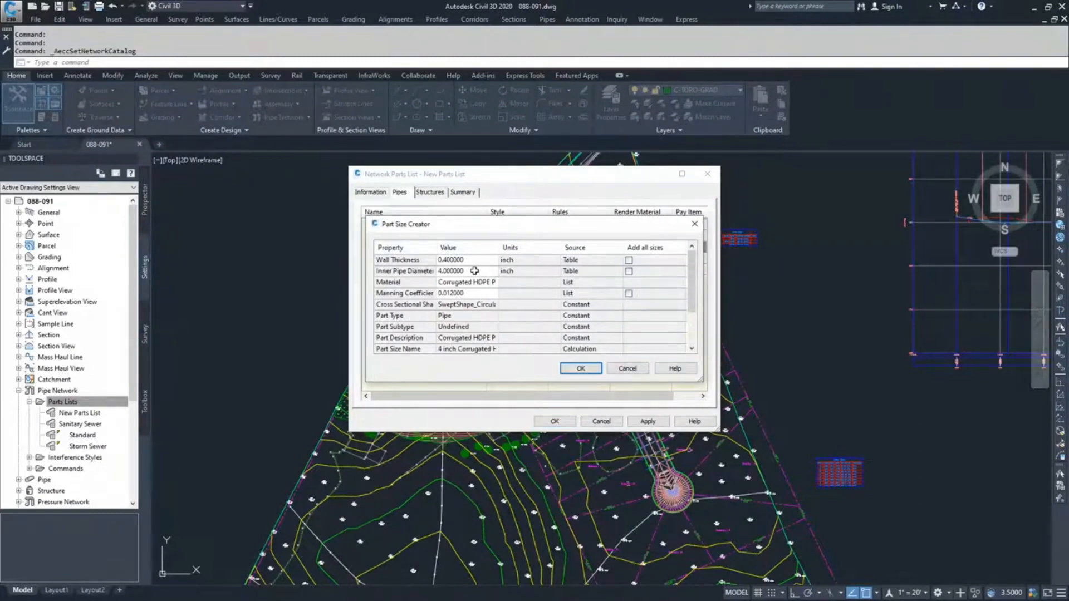
left_click(462, 270)
left_click(479, 272)
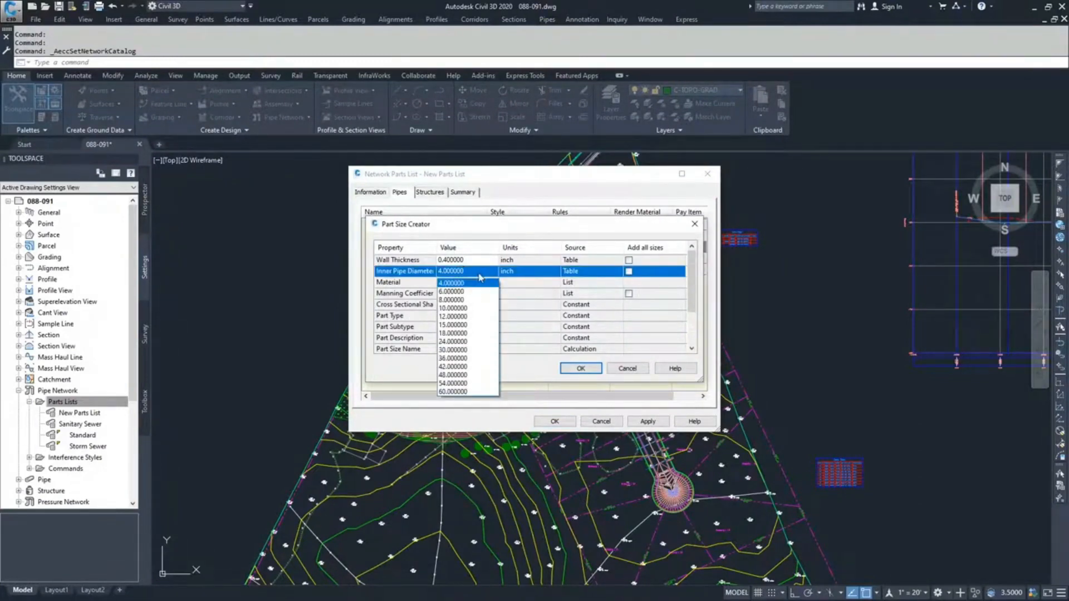
left_click(468, 375)
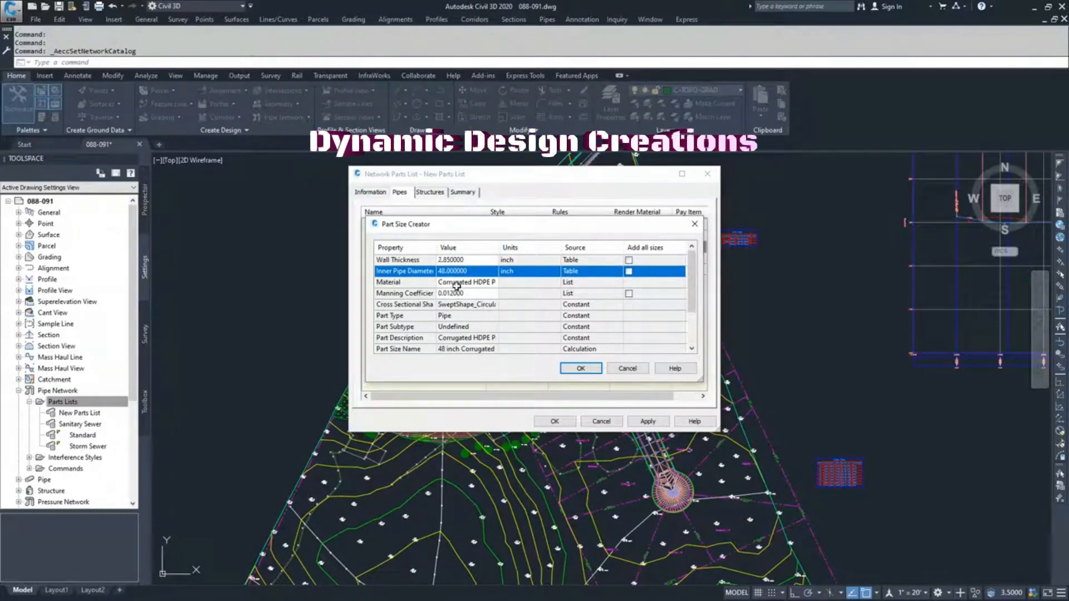
left_click(480, 284)
left_click(469, 293)
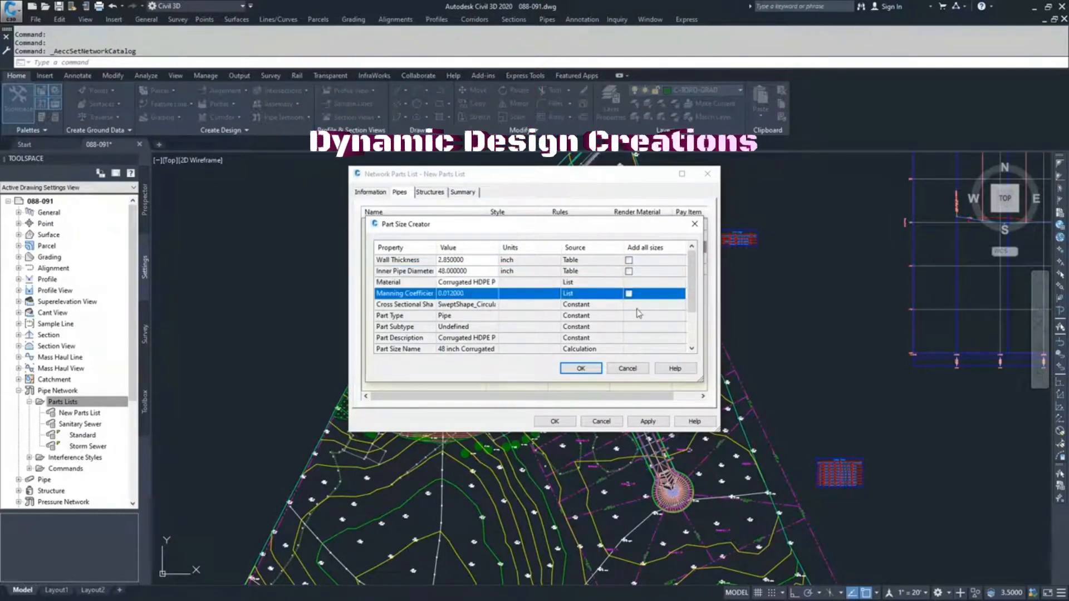
left_click_drag(694, 297, 696, 337)
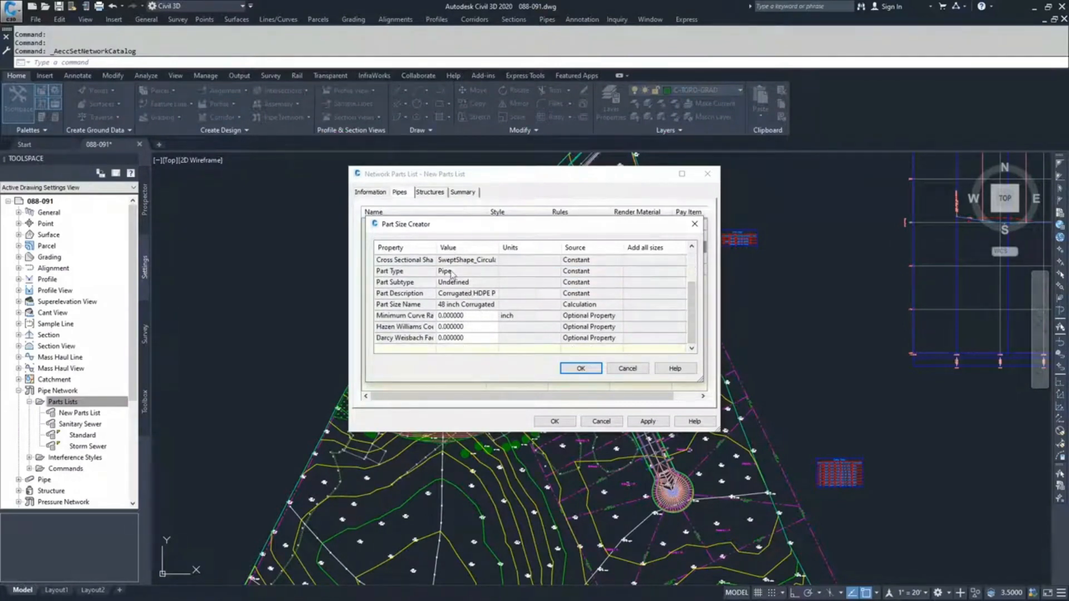
left_click(590, 371)
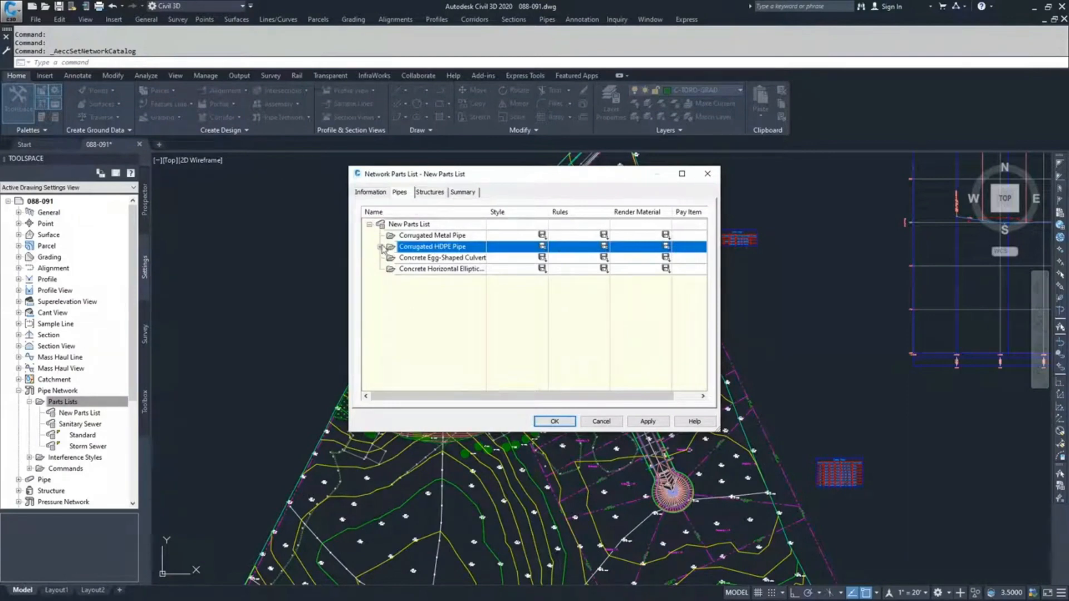
Edit the 48 inch Corrugated HDPE Pipe size and set its inner pipe diameter to 8 inches
left_click(380, 246)
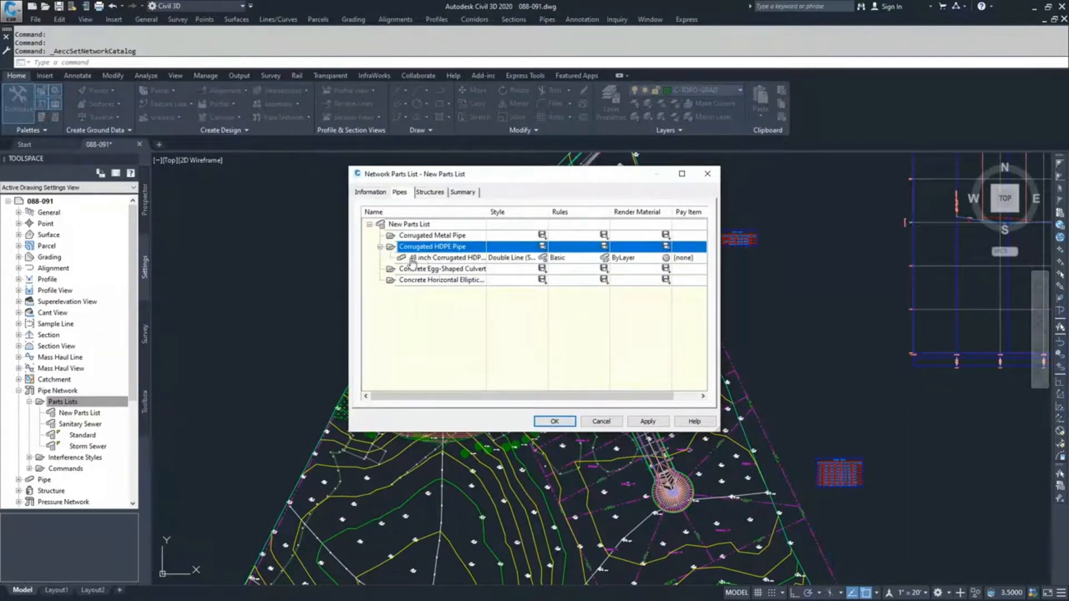
left_click(449, 259)
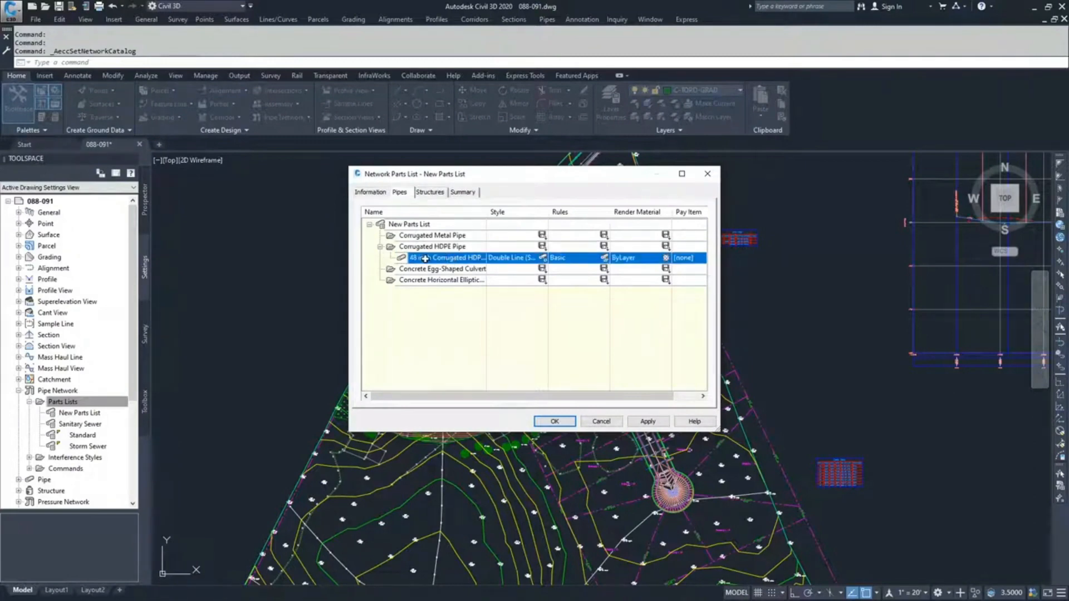
right_click(423, 258)
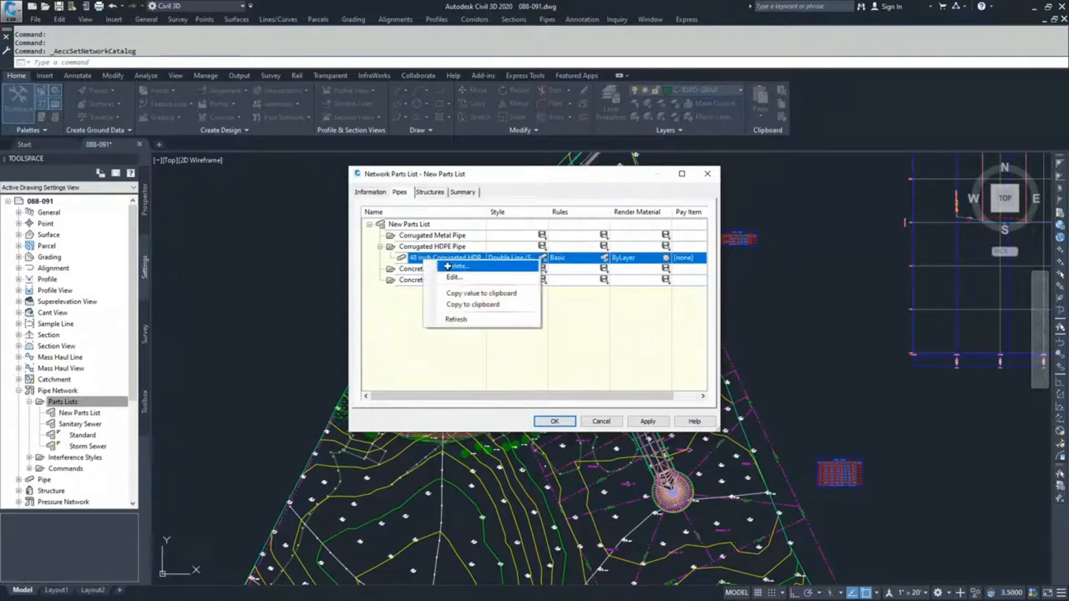
left_click(452, 278)
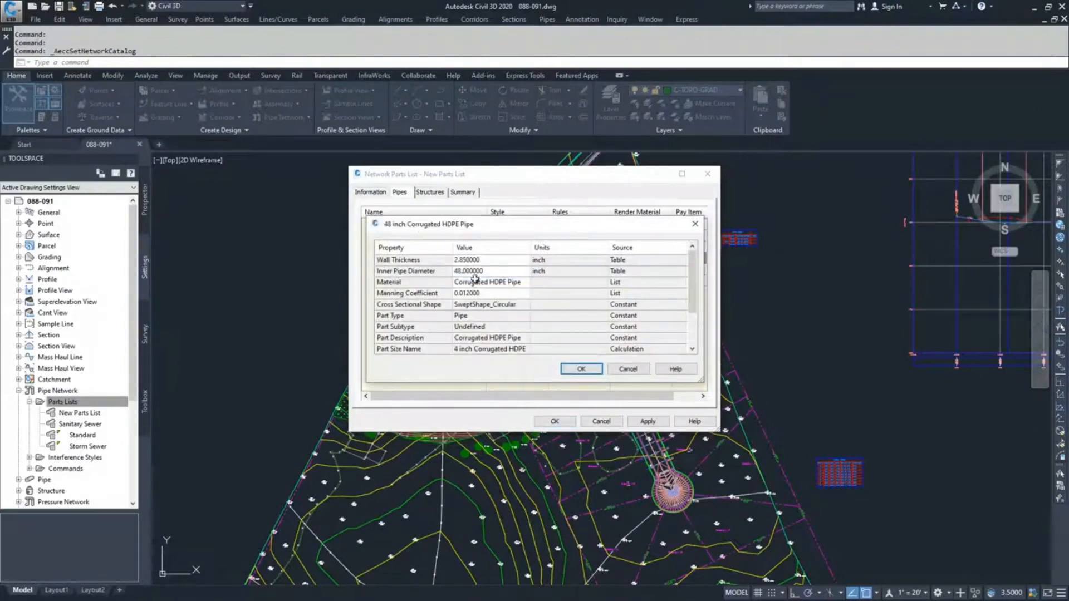
left_click(476, 273)
left_click(483, 274)
left_click(473, 281)
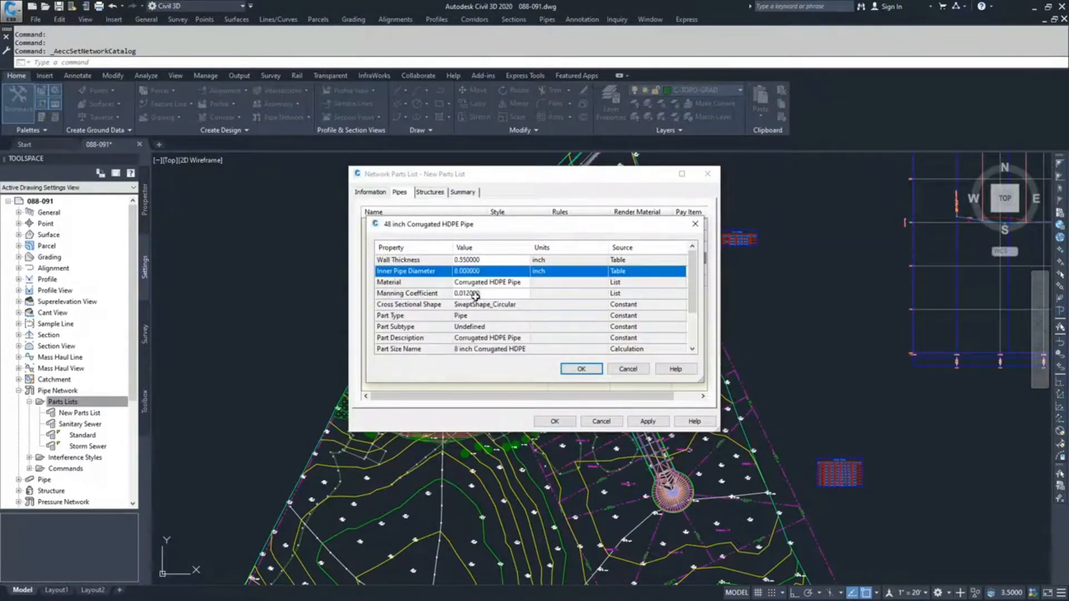
left_click(579, 370)
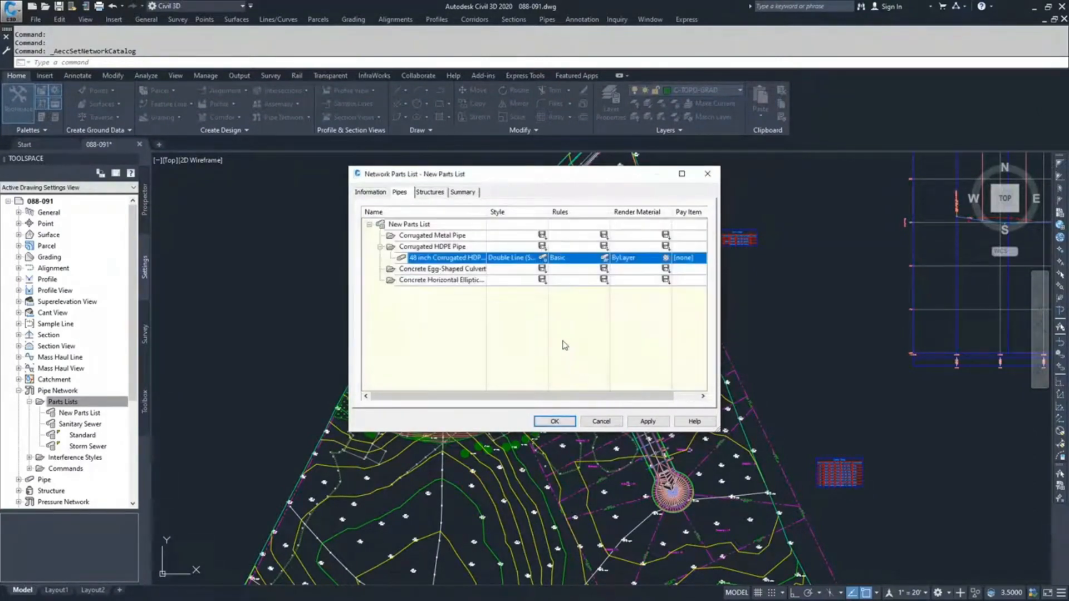
Review the edited Corrugated HDPE Pipe size's properties, including its part size name, without changing them
right_click(436, 258)
left_click(442, 278)
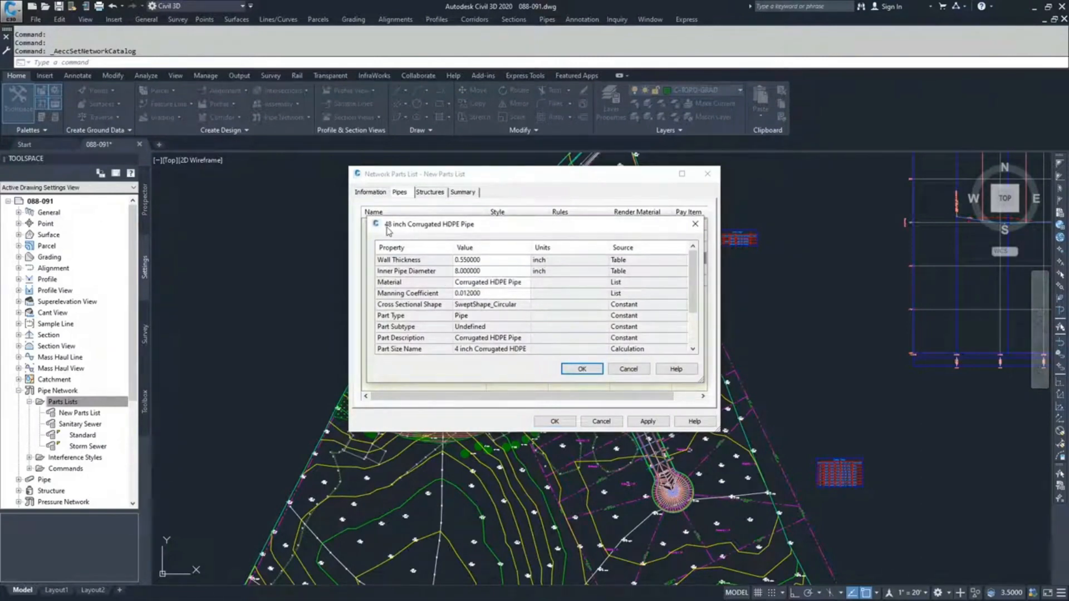
scroll(484, 311, "down", 2)
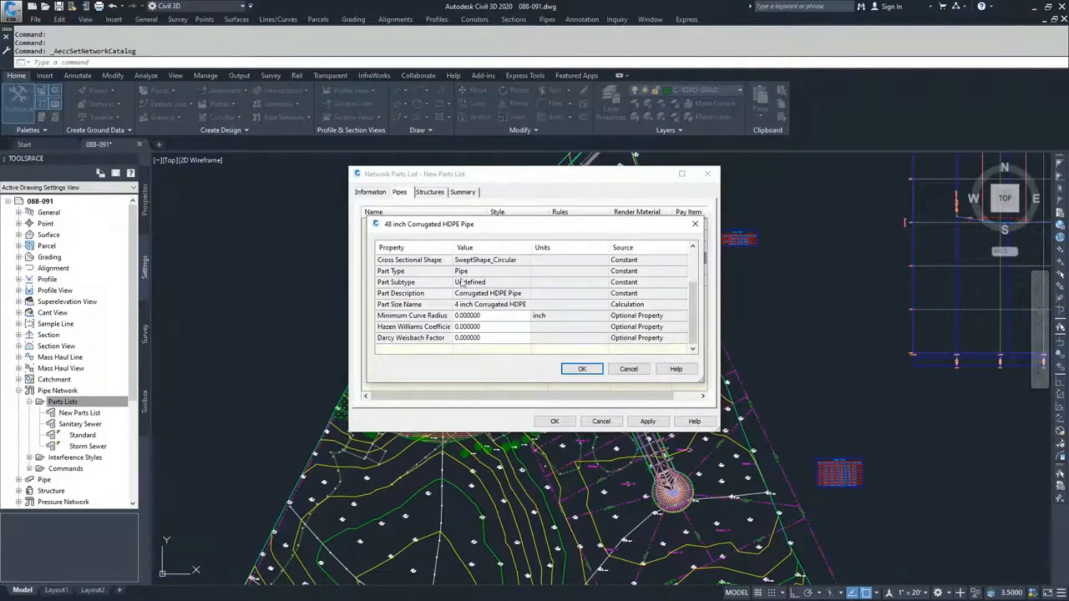
left_click(629, 369)
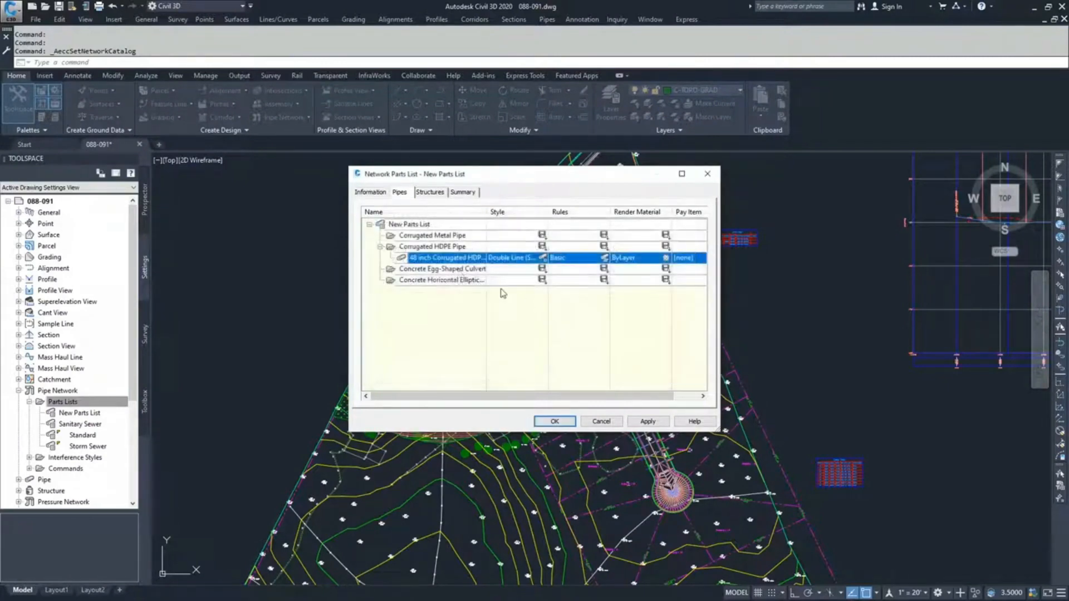
Delete the 48 inch Corrugated HDPE Pipe size from the parts list
right_click(429, 259)
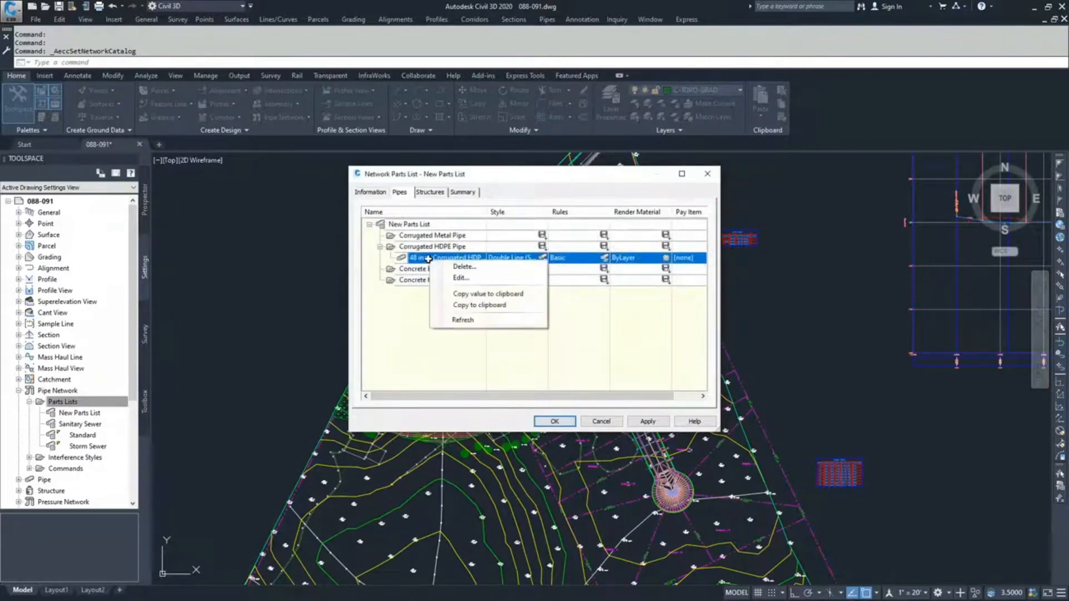
left_click(468, 268)
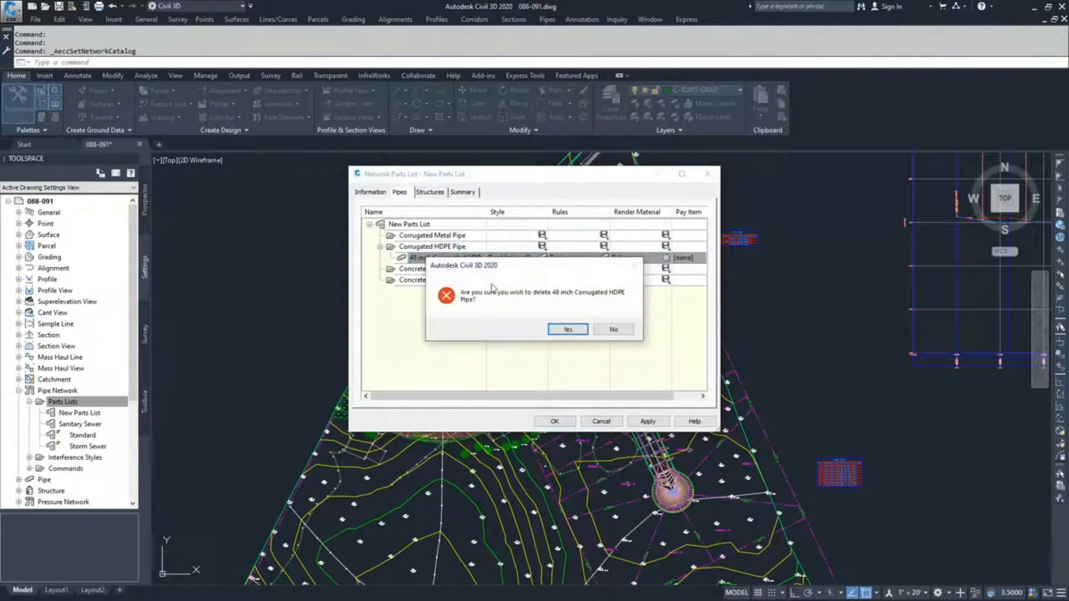
left_click(567, 330)
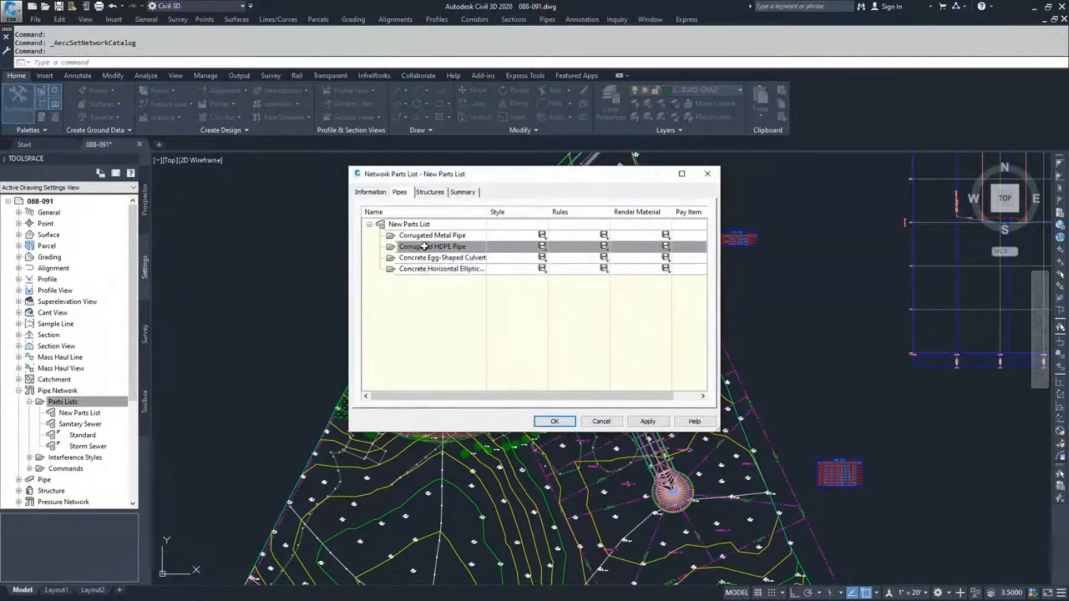
Add a part size with an 8-inch inner pipe diameter to the Corrugated HDPE Pipe family
right_click(426, 247)
left_click(446, 255)
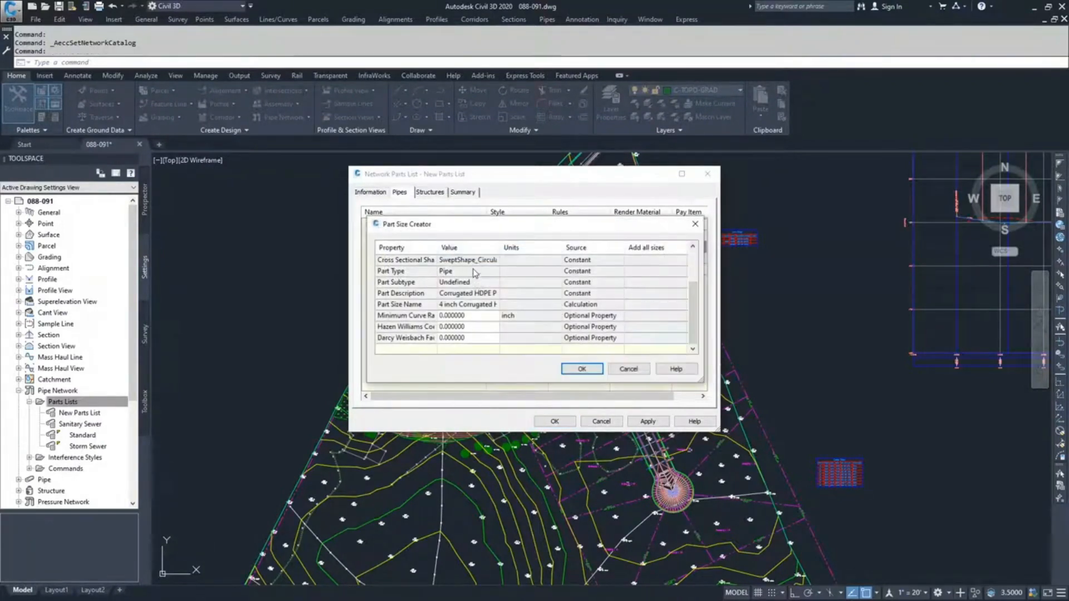
left_click(468, 273)
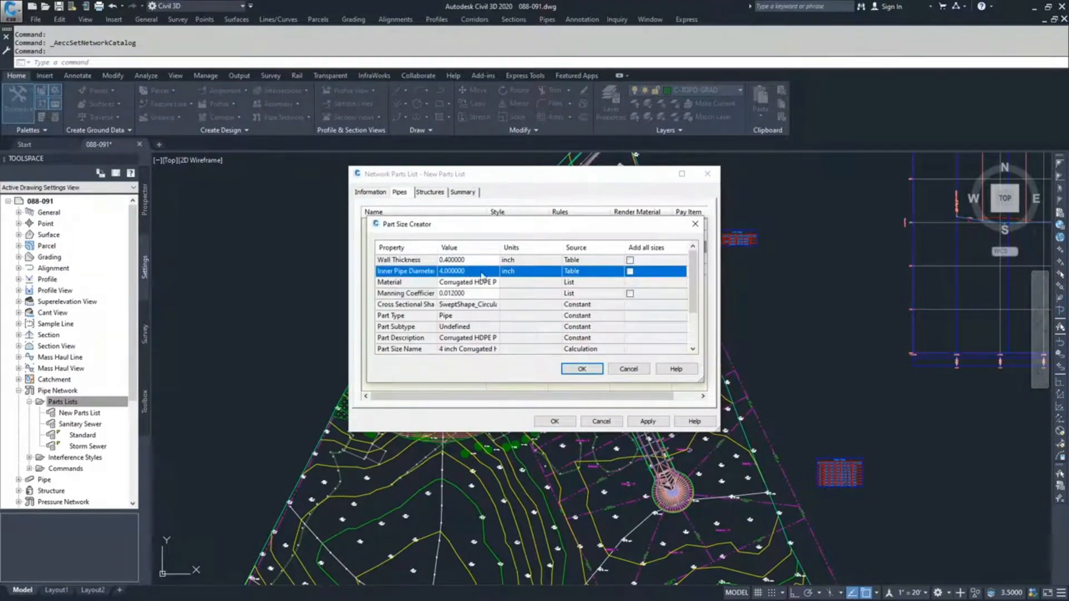
left_click(476, 272)
left_click(471, 300)
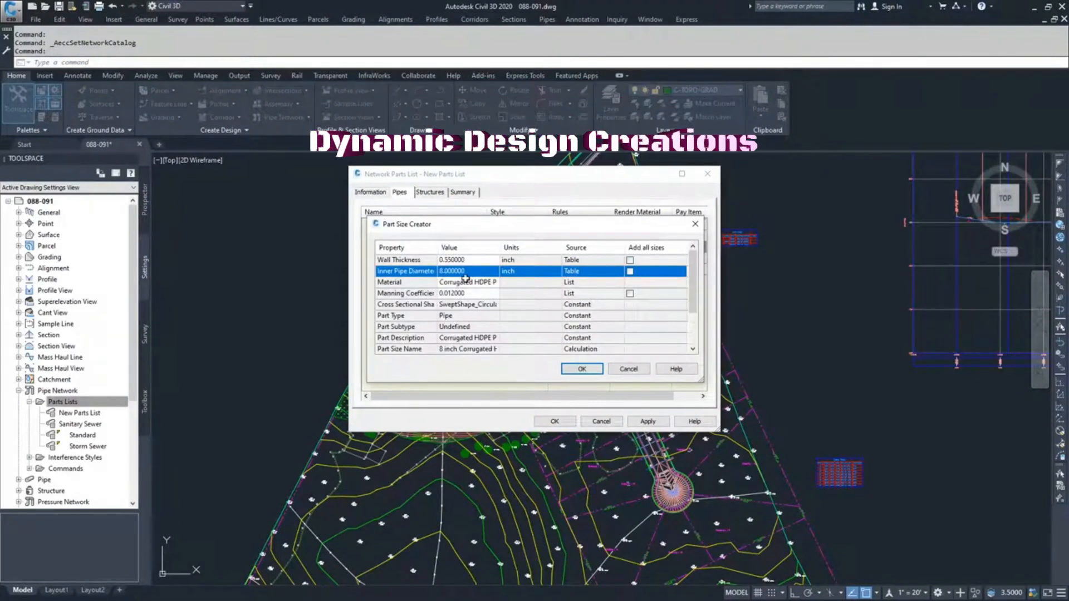
left_click(581, 368)
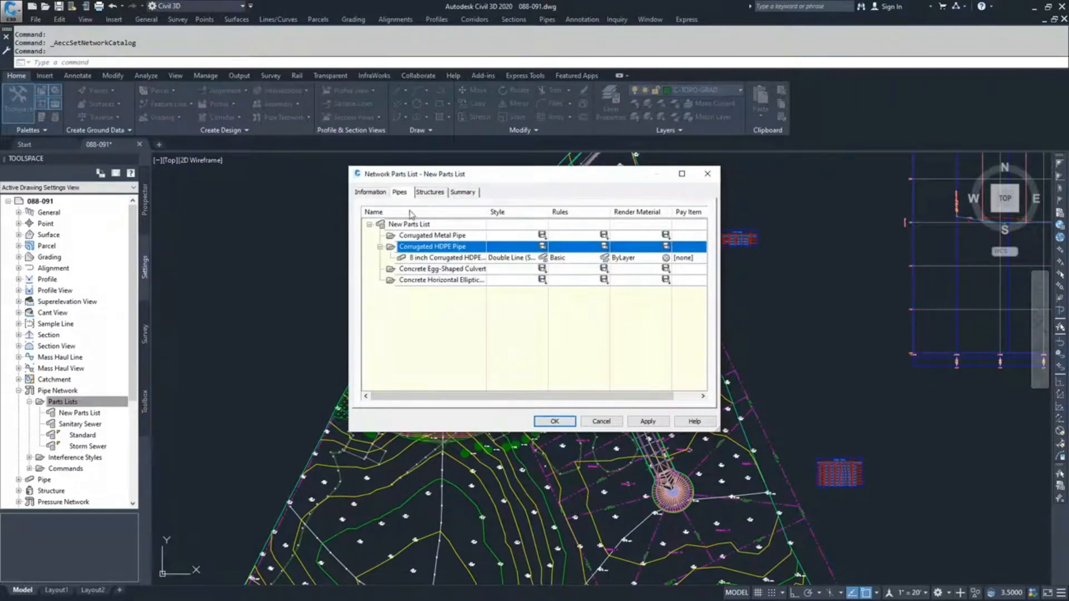
Add the Concrete Rectangular Winged Headwall, Headwall Variable Height and Box Culvert Headwall structure families to the new parts list
left_click(430, 192)
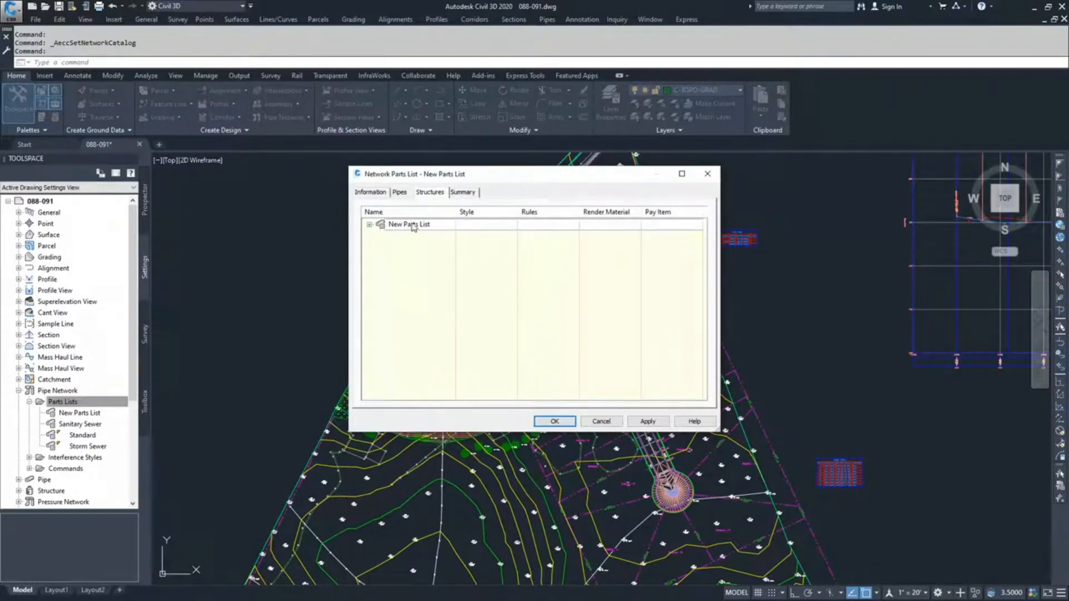
left_click(369, 225)
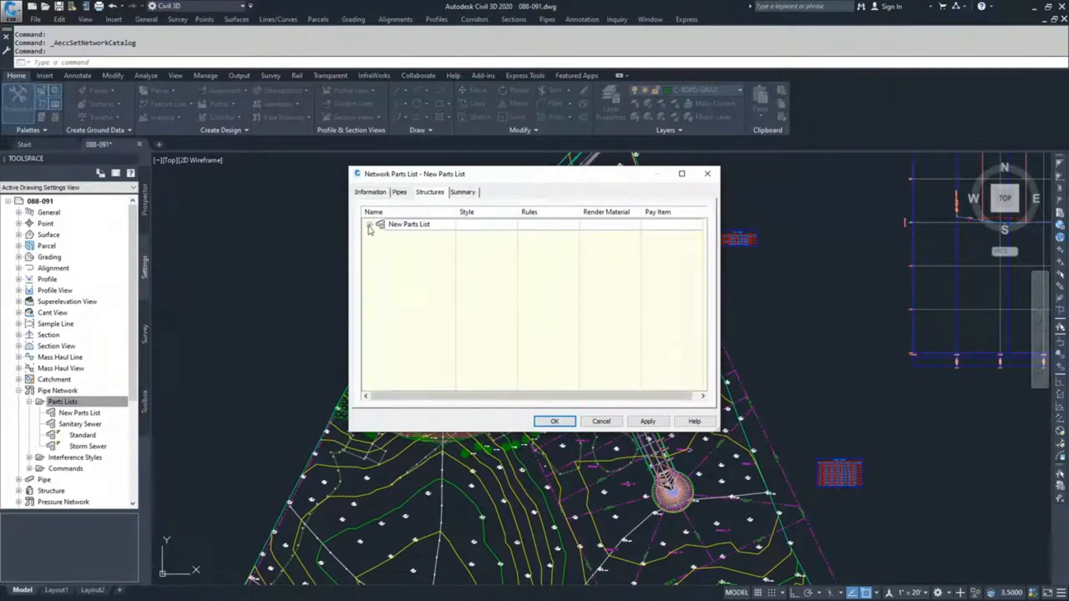
left_click(418, 226)
left_click(413, 237)
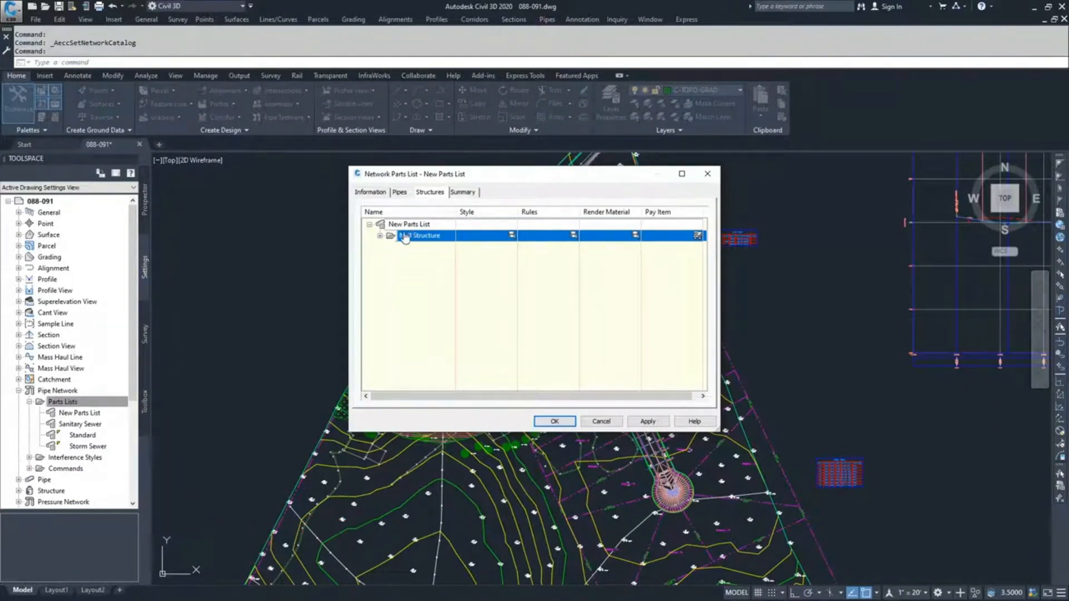
left_click(380, 236)
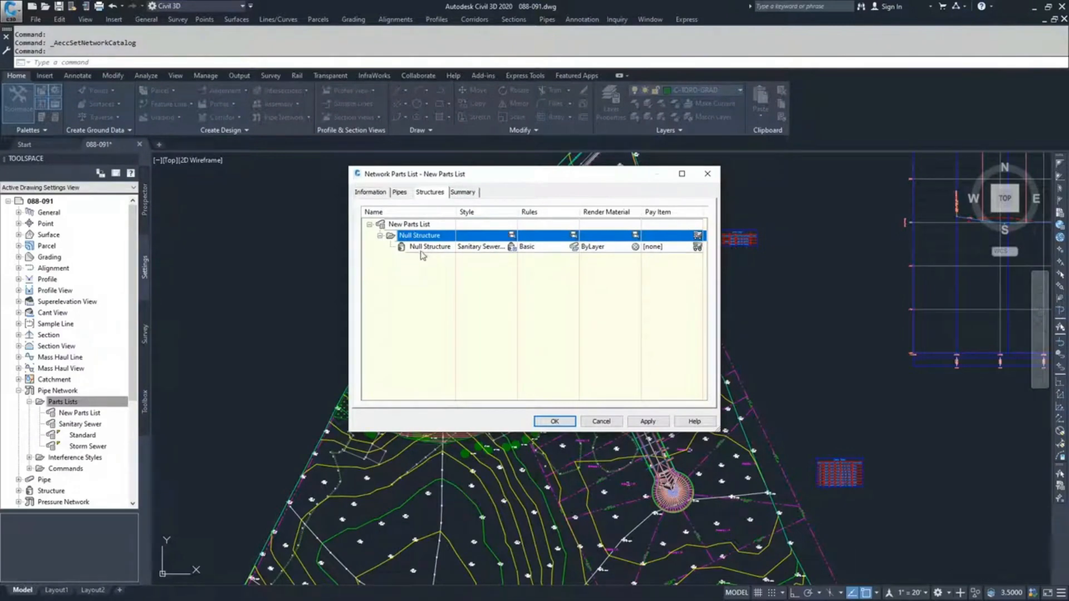
left_click(412, 224)
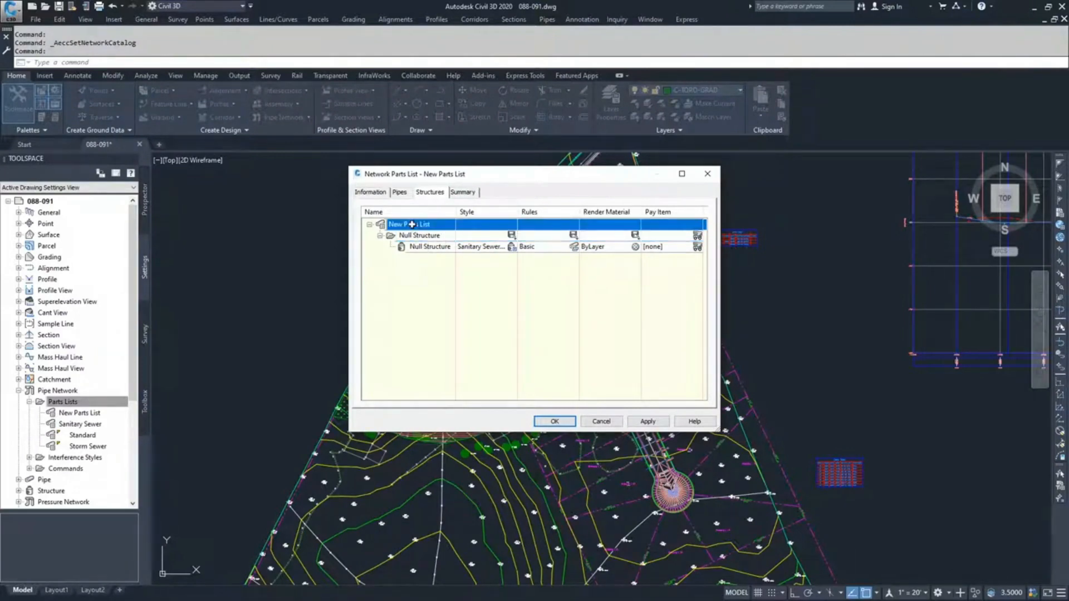
right_click(410, 225)
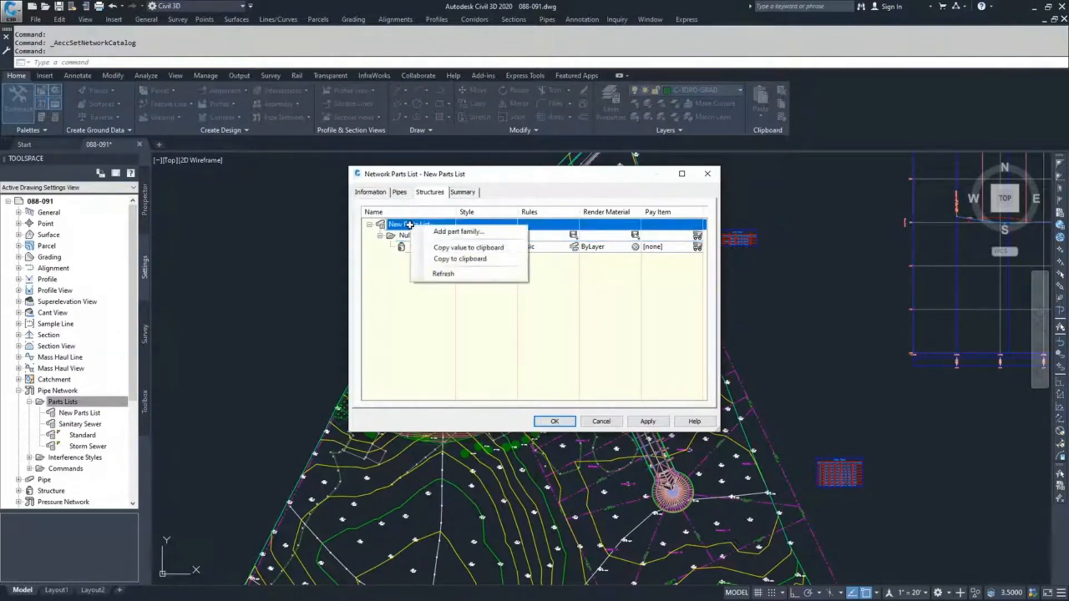
left_click(458, 232)
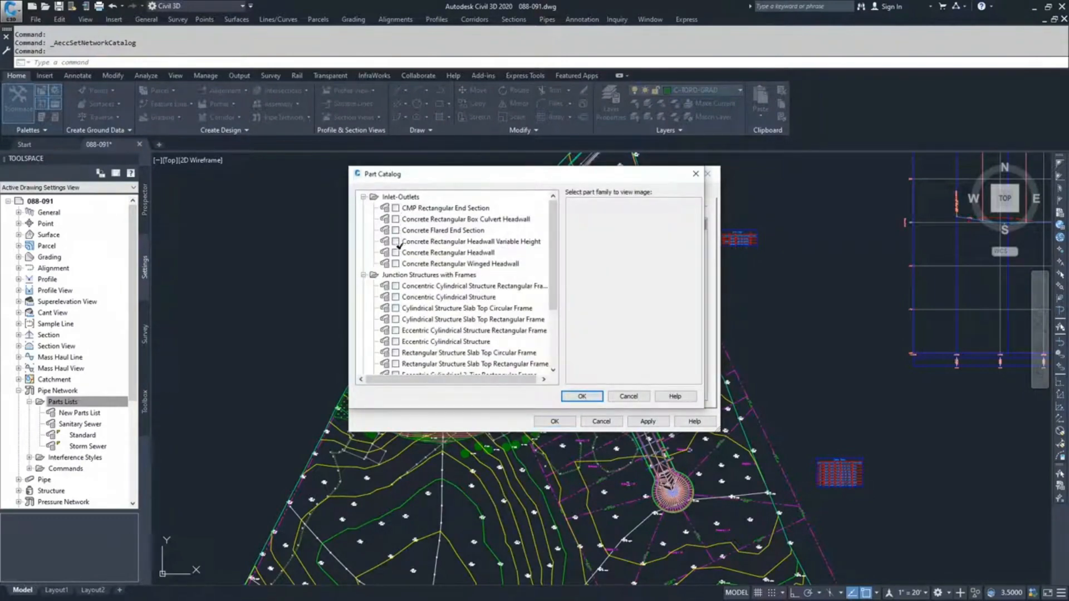
left_click(395, 264)
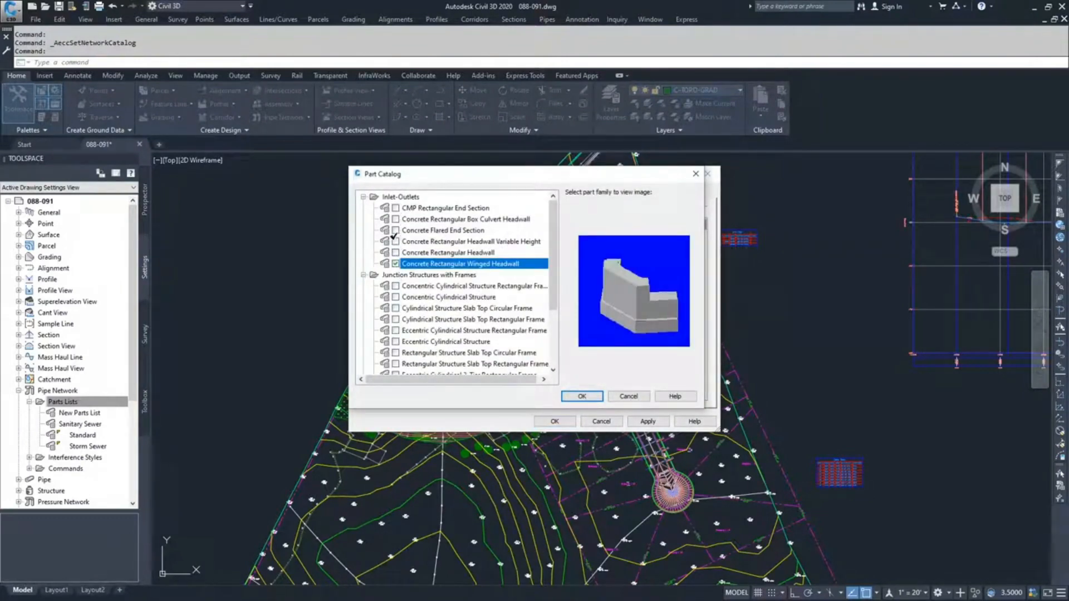
left_click(395, 241)
left_click(395, 218)
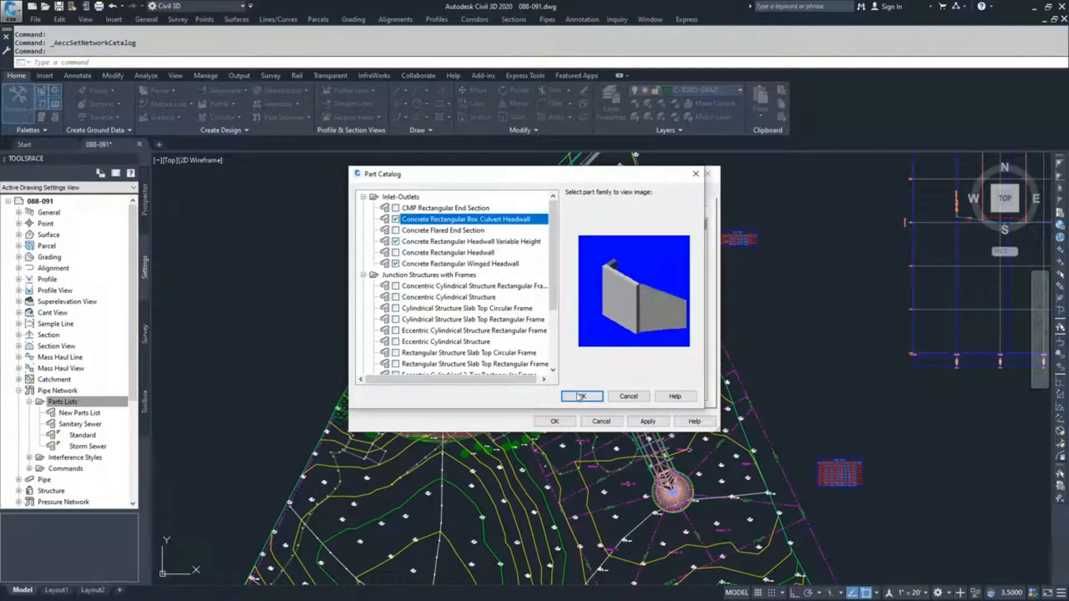
left_click(580, 397)
Collapse the Null Structure family and widen the Name column until the structure family names are readable
left_click(381, 236)
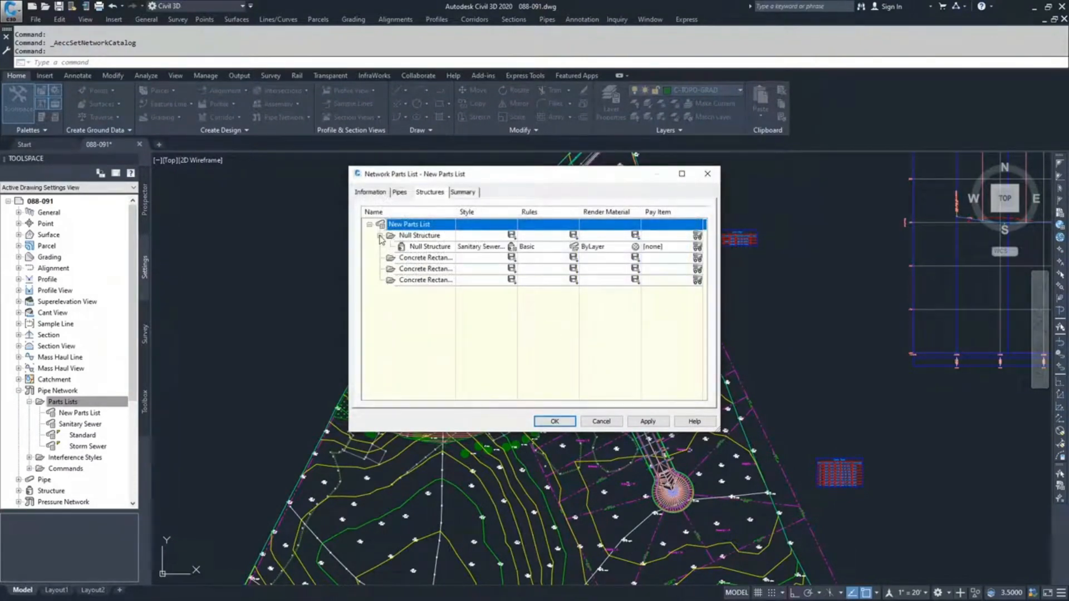
left_click(380, 237)
left_click(370, 224)
left_click(370, 224)
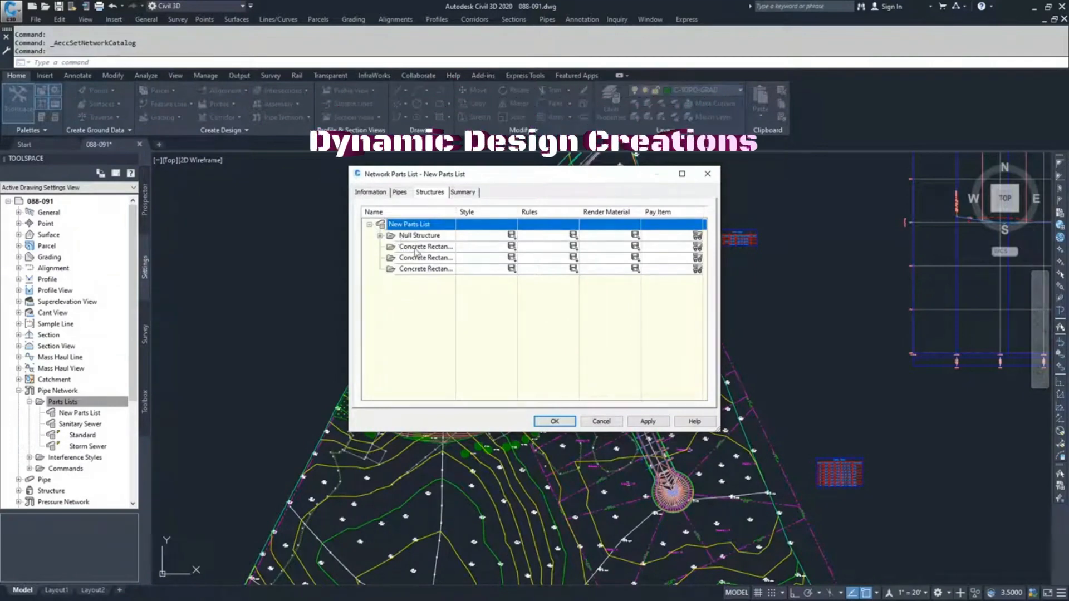
left_click(442, 245)
left_click(457, 224)
left_click_drag(455, 213, 527, 212)
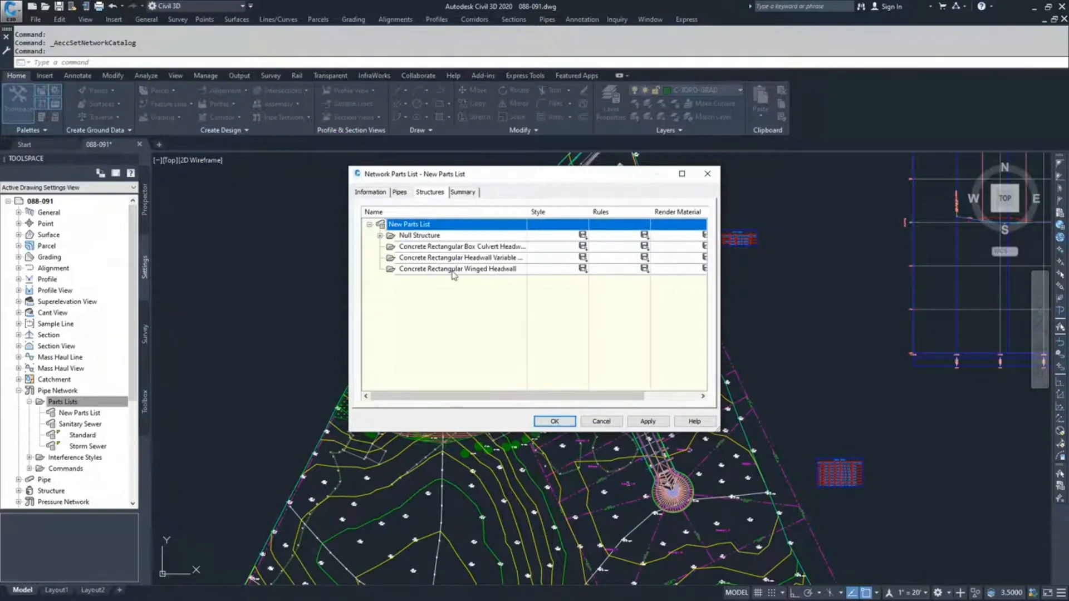
Add a 62 x 26 x 35 inch size to the Concrete Rectangular Box Culvert Headwall family and discard the new parts list
right_click(432, 248)
left_click(469, 254)
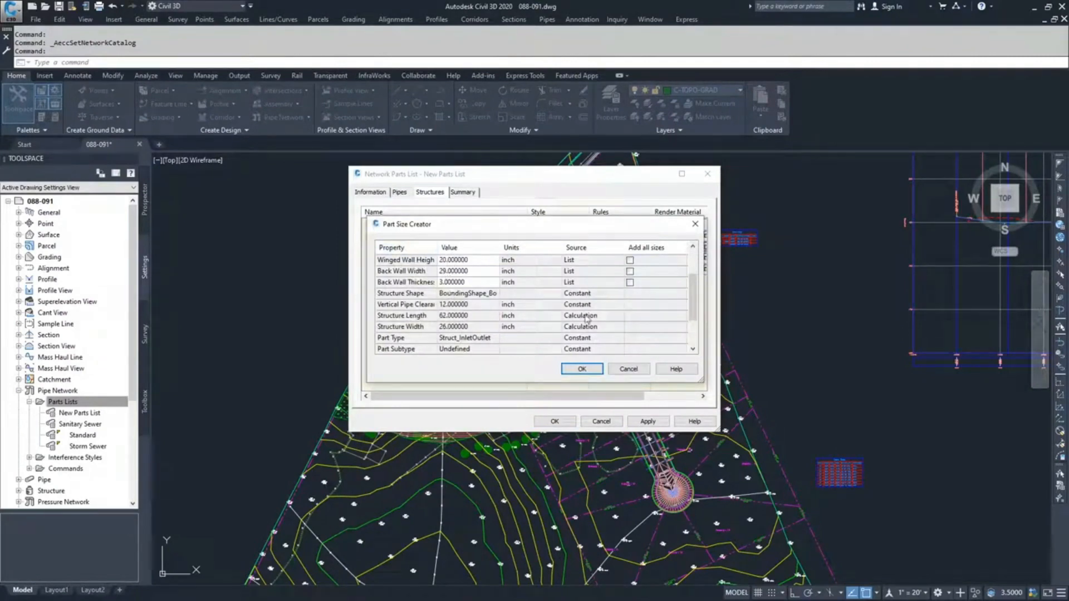
left_click_drag(689, 302, 692, 325)
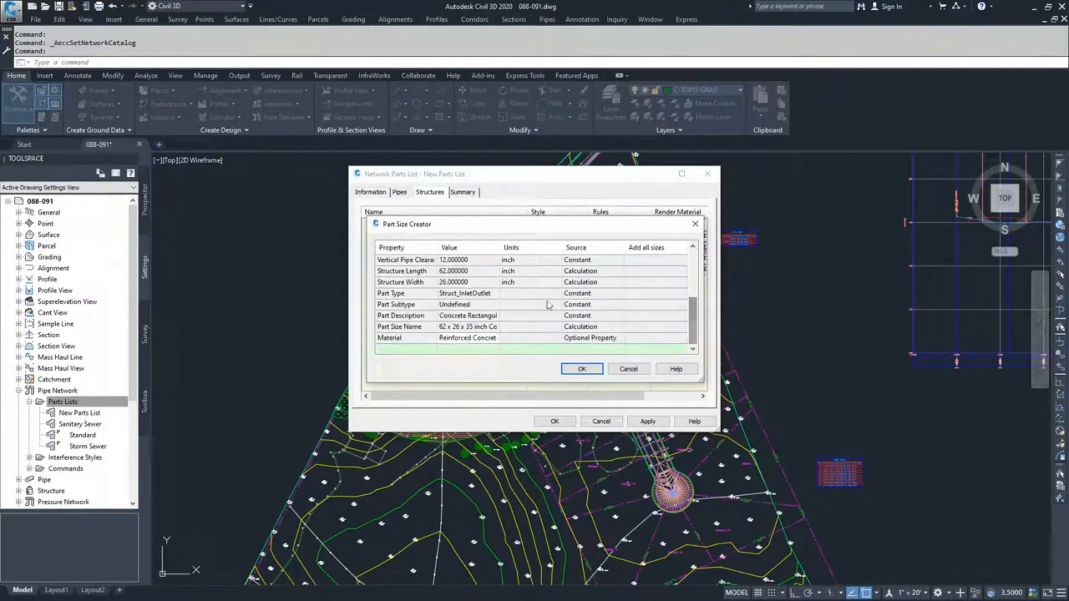
left_click(581, 373)
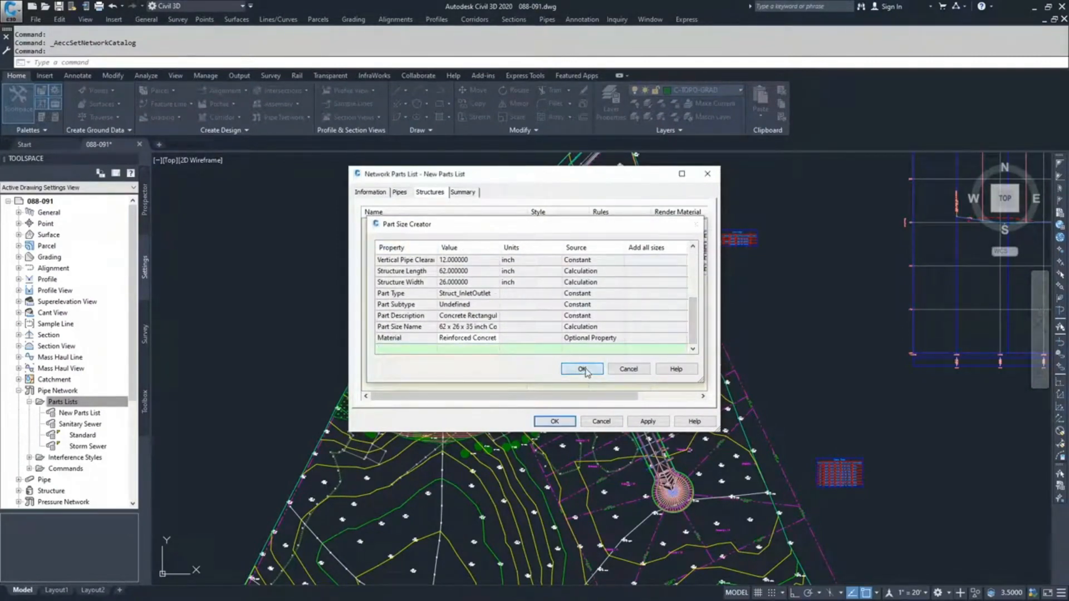
left_click(381, 247)
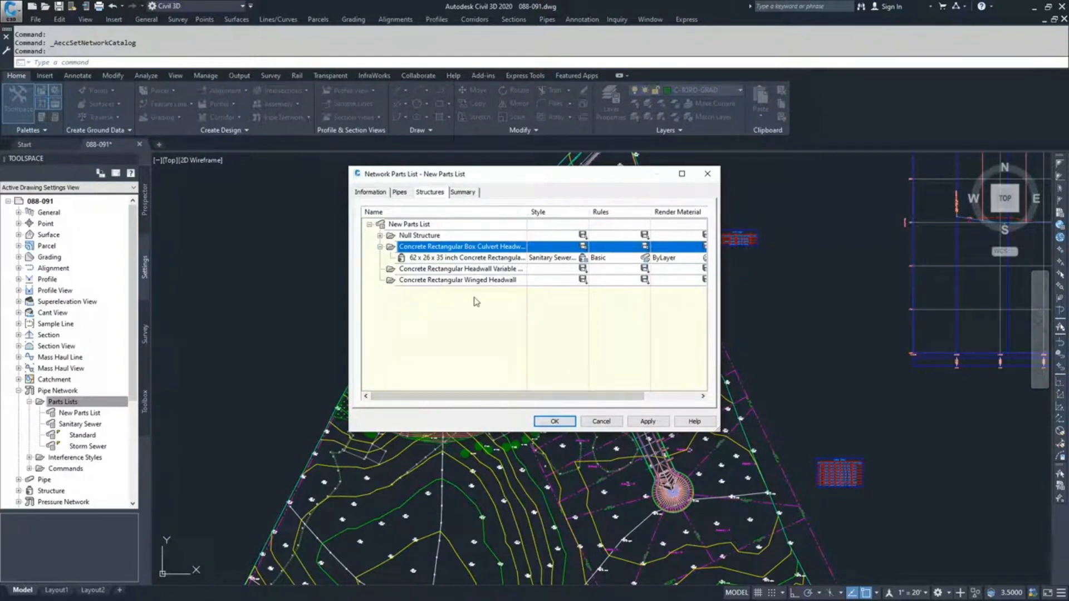
left_click(609, 422)
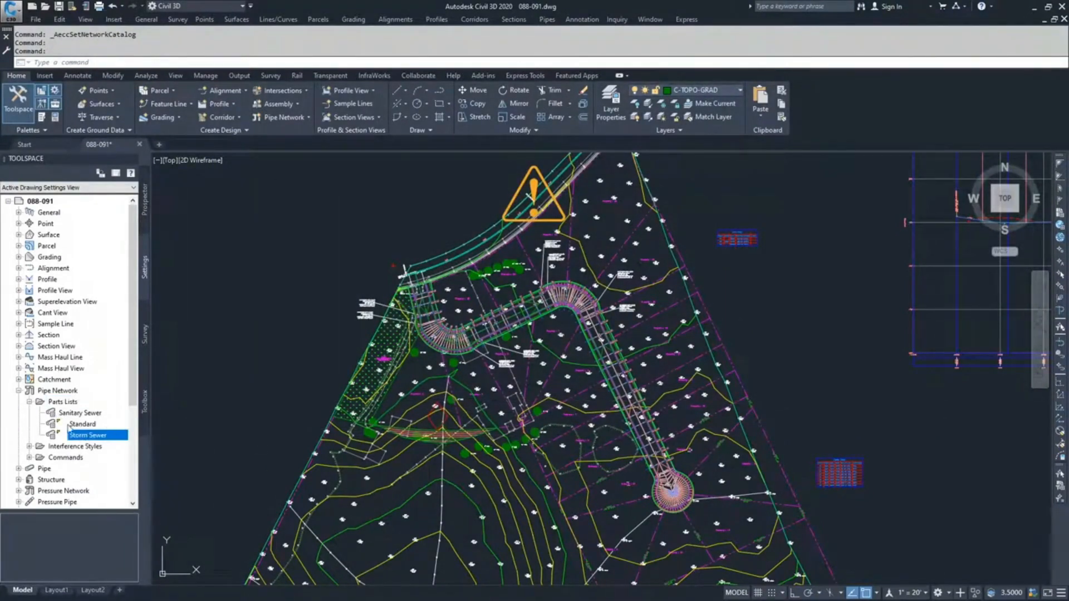
Open the Storm Sewer parts list for editing and examine the part sizes in its Concrete Pipe family
left_click(79, 415)
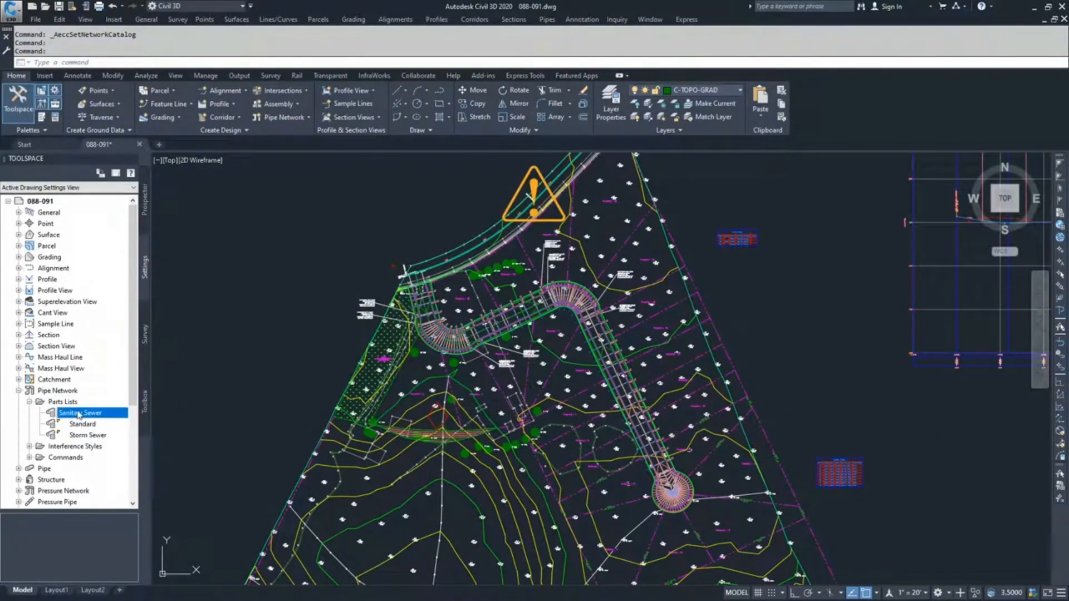
left_click(81, 436)
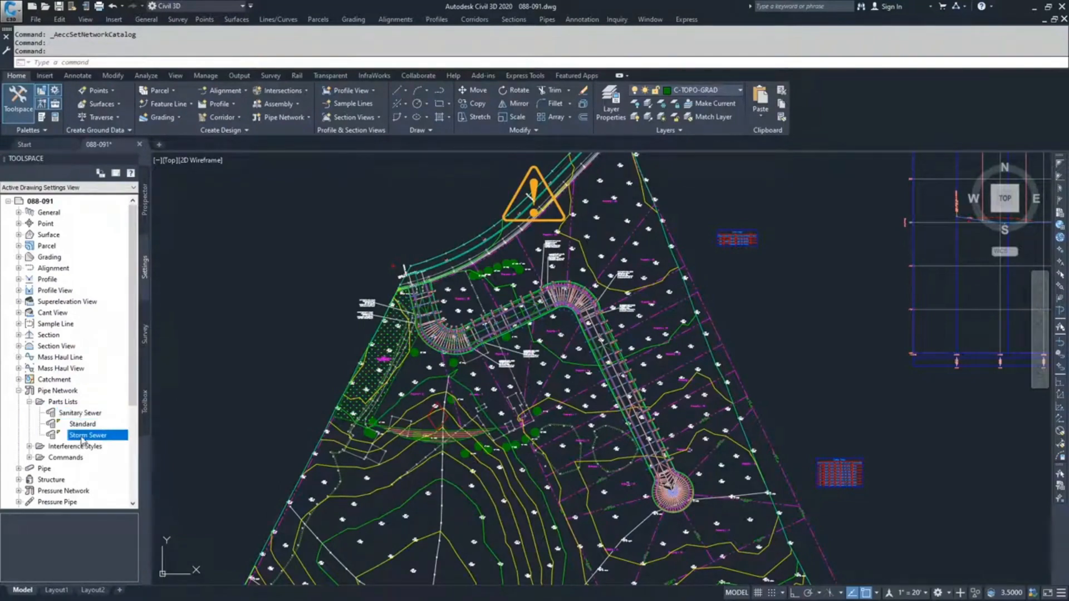
right_click(83, 438)
left_click(120, 442)
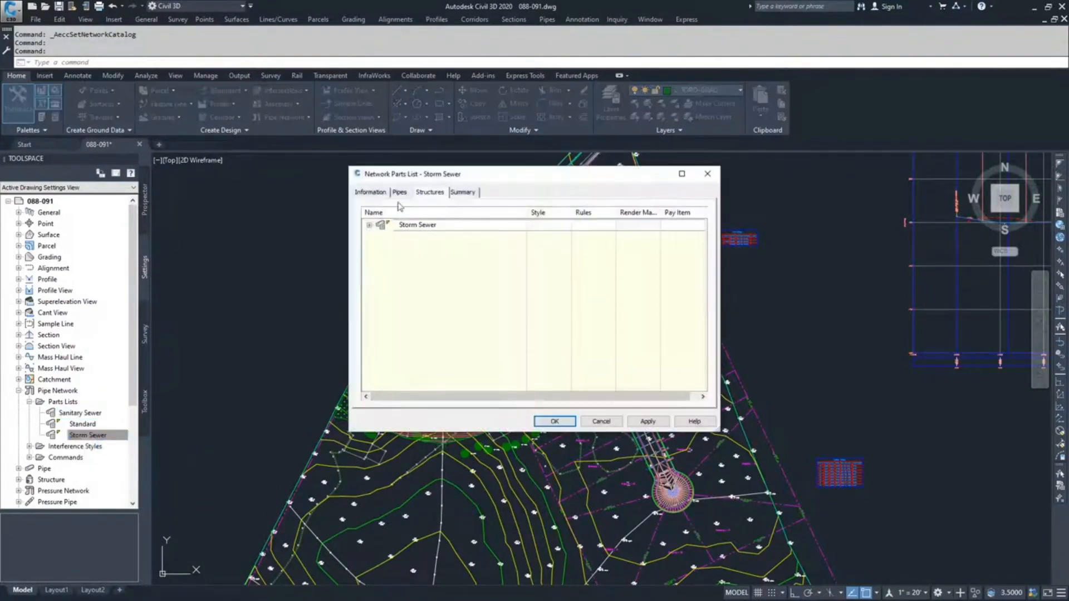
left_click(399, 192)
left_click(369, 225)
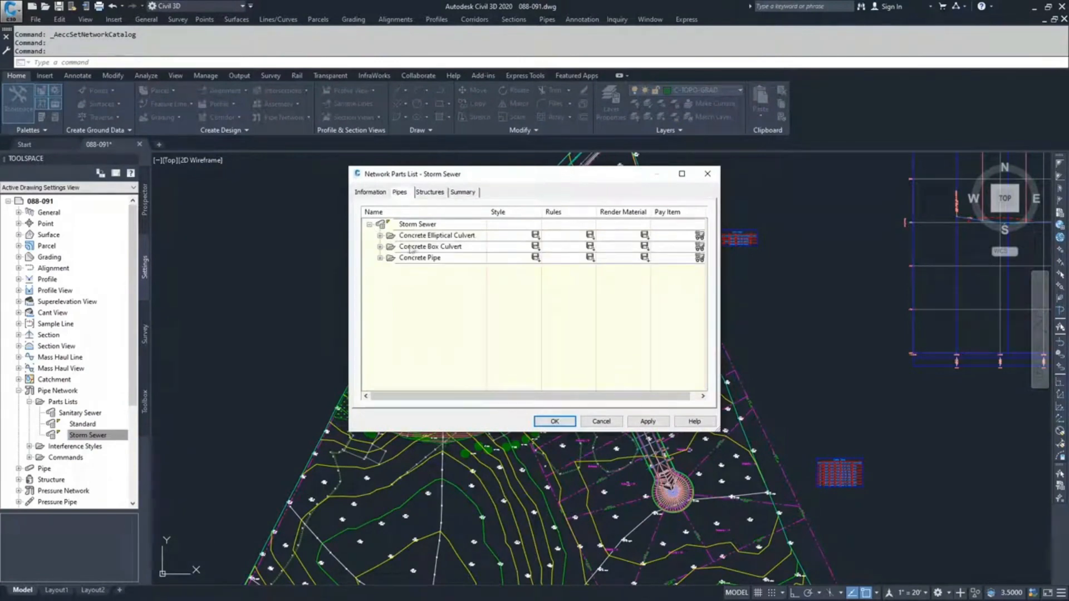
left_click(381, 258)
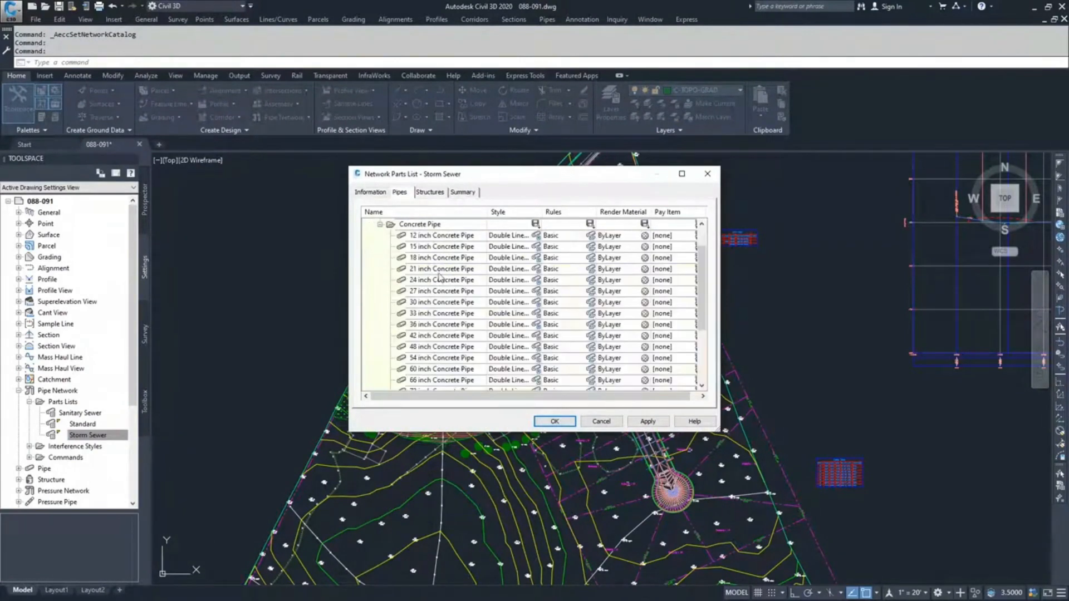
scroll(431, 266, "up", 1)
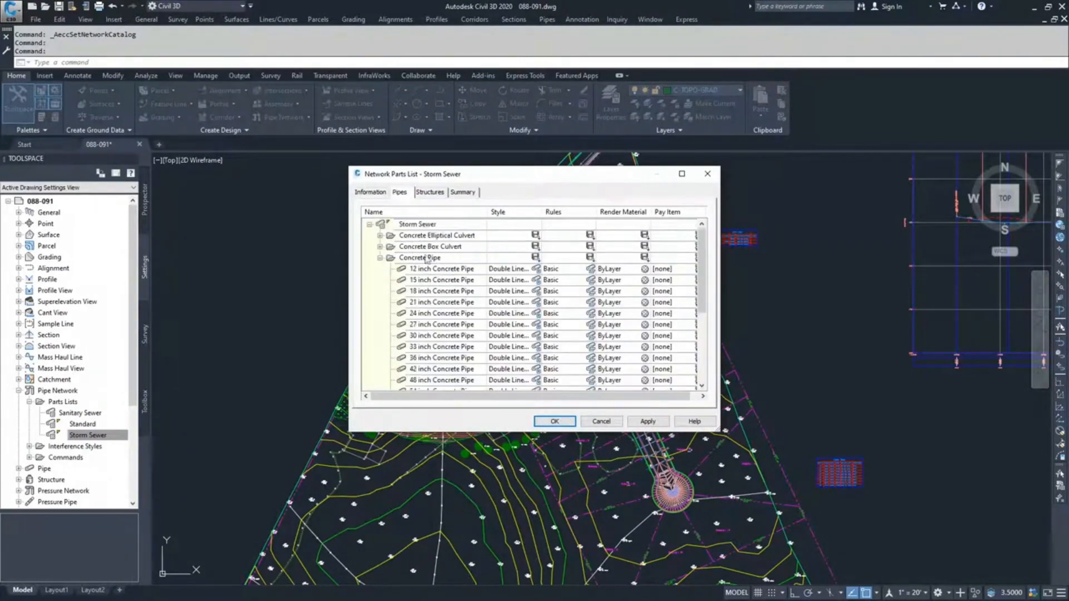
Check which pipe families the part catalog offers for the Storm Sewer parts list without adding any
right_click(414, 228)
left_click(437, 233)
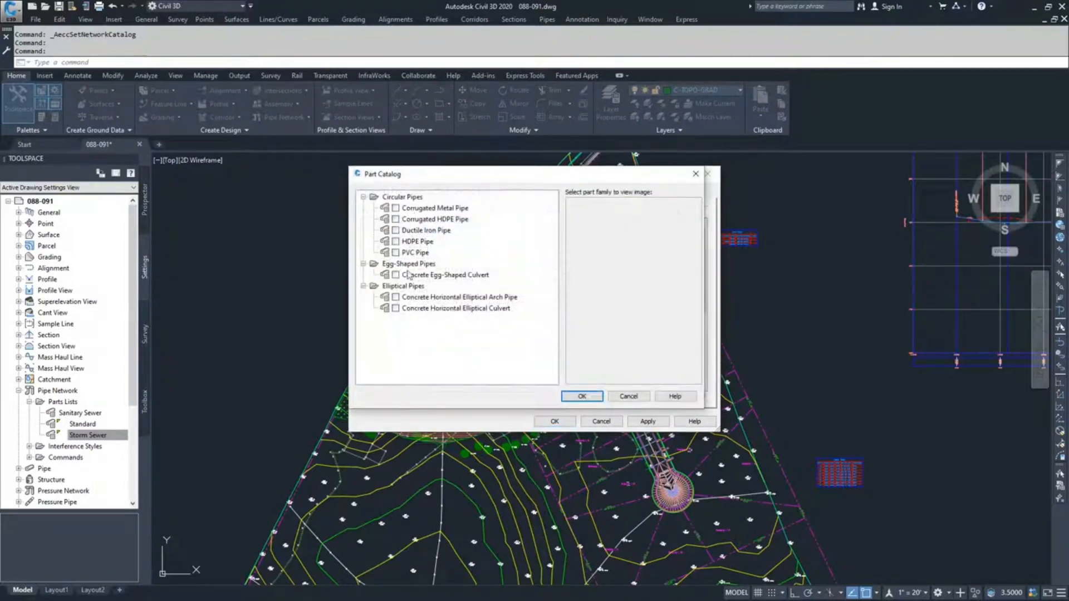
left_click(629, 396)
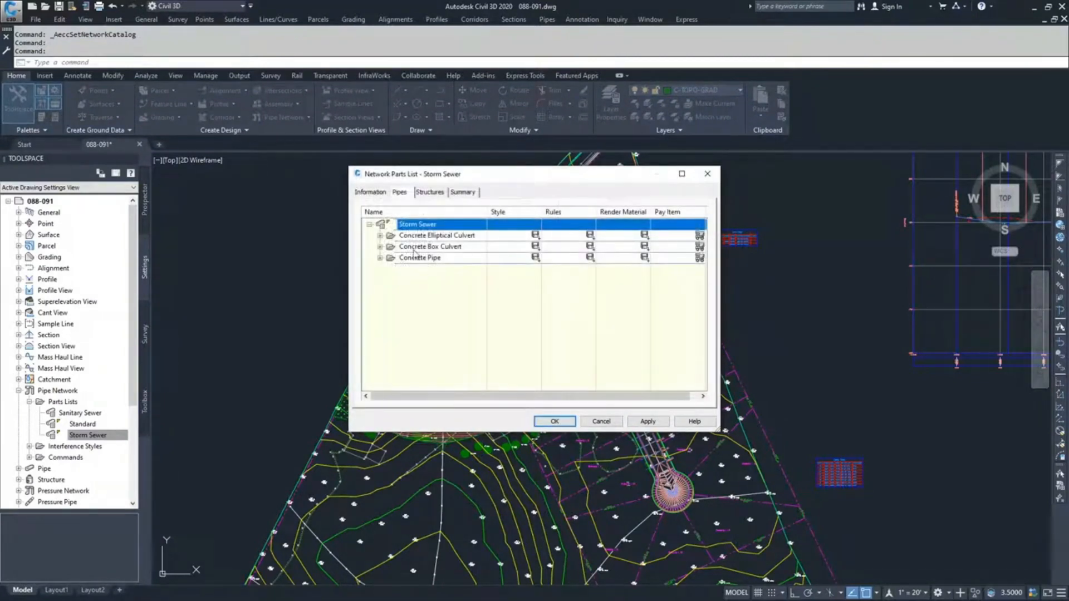
Review the full range of Concrete Pipe sizes in the Storm Sewer parts list and close it without saving changes
left_click(380, 258)
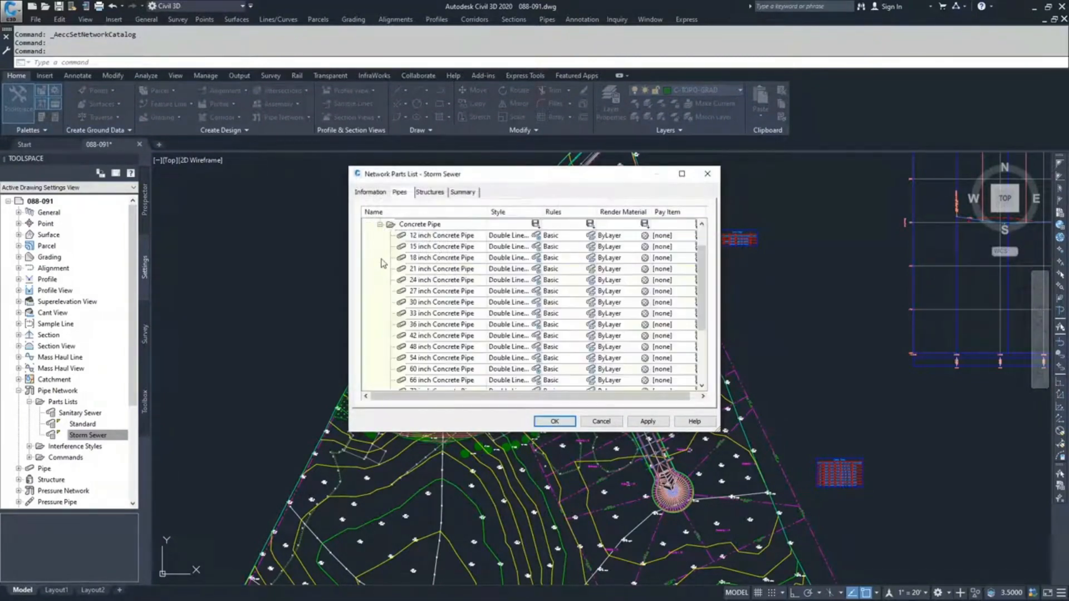
left_click(445, 269)
scroll(442, 300, "down", 3)
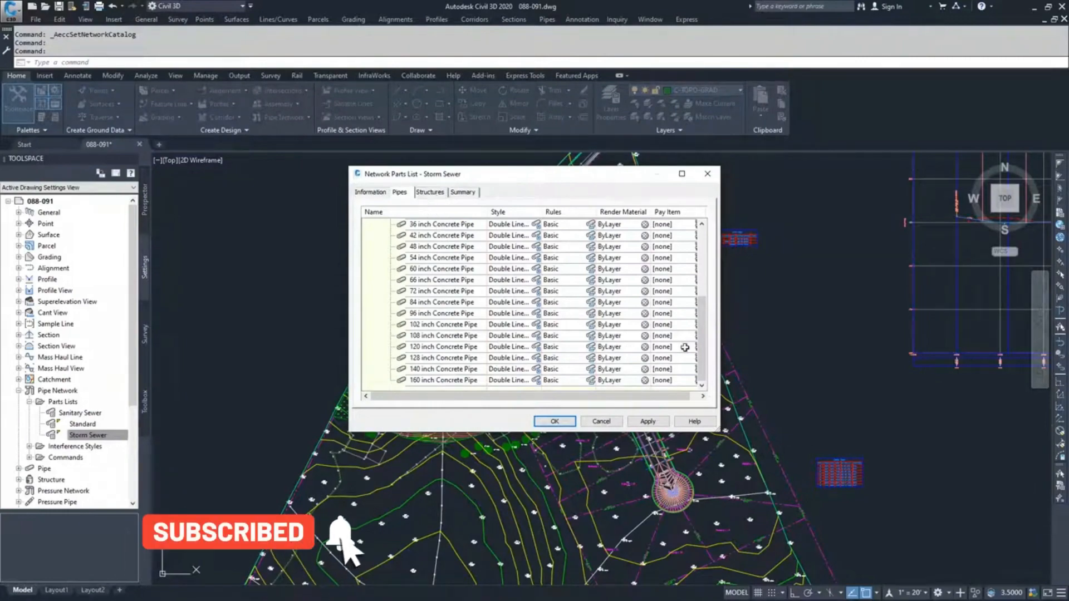
scroll(674, 281, "up", 4)
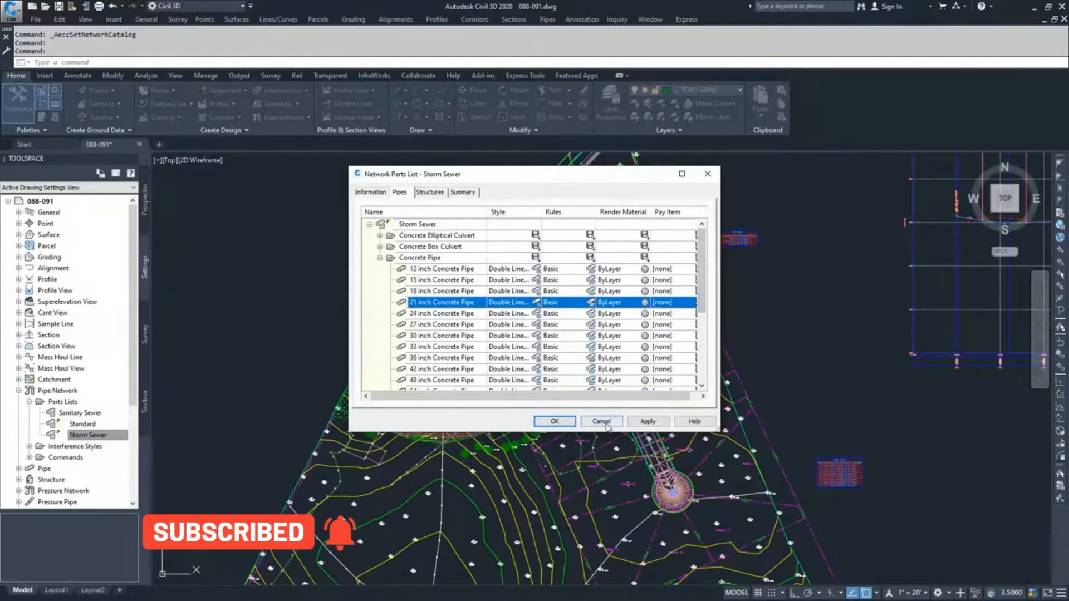
left_click(601, 421)
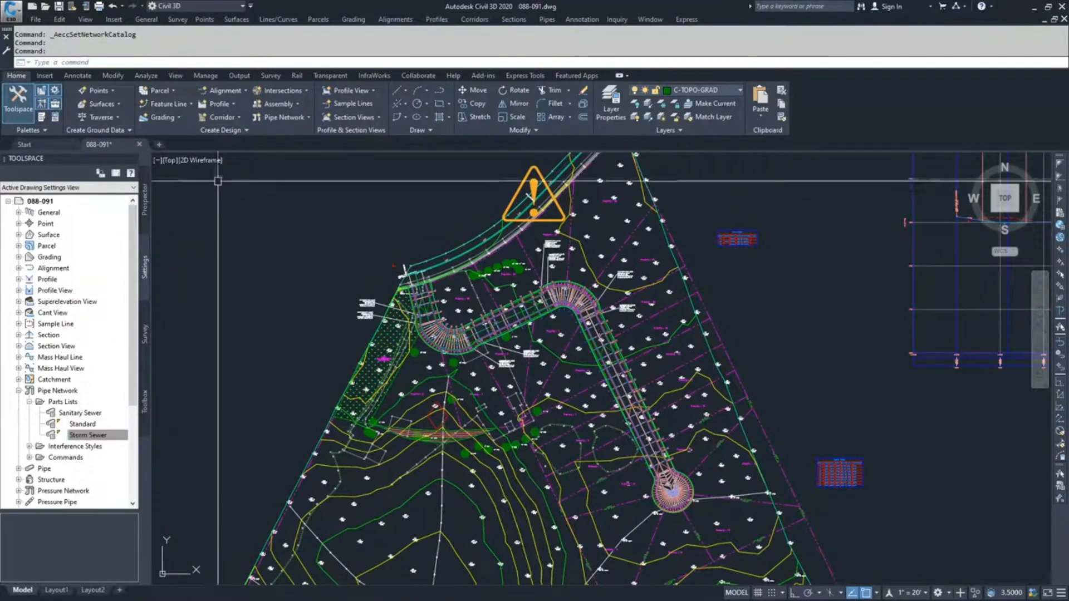
Show the additional design creation commands, including Create Full Parts List
left_click(242, 130)
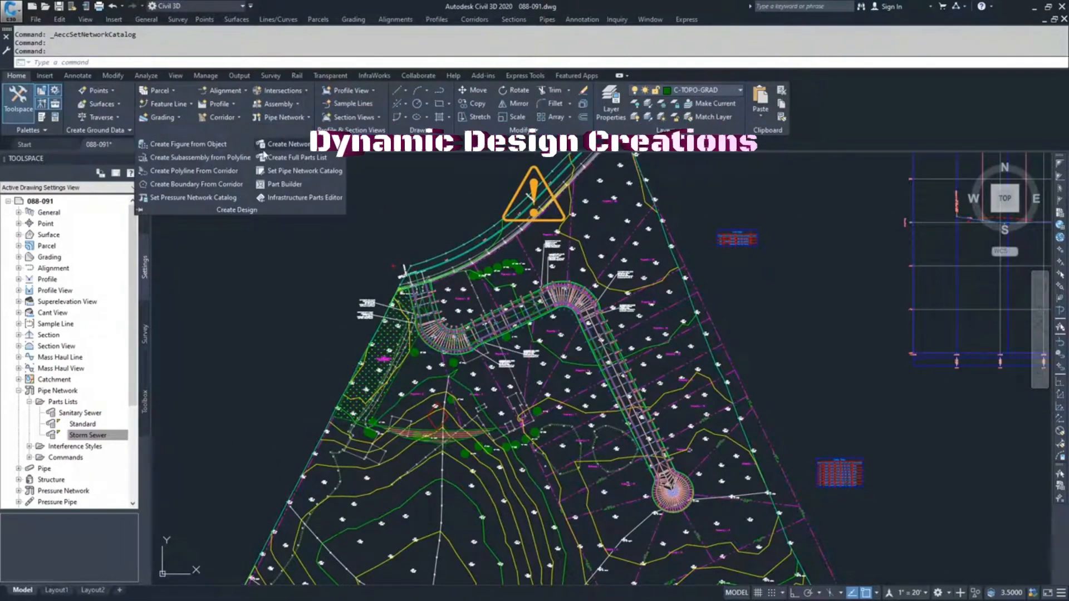